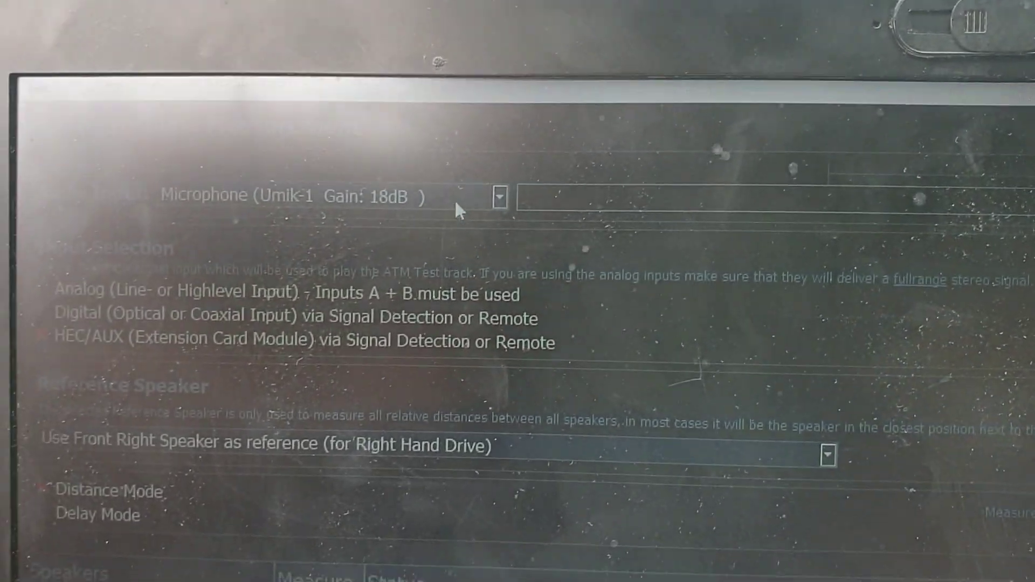
Choose Microphone (Umik-1 Gain: 18dB) as the audio input for the ATM measurement
click(344, 231)
click(344, 232)
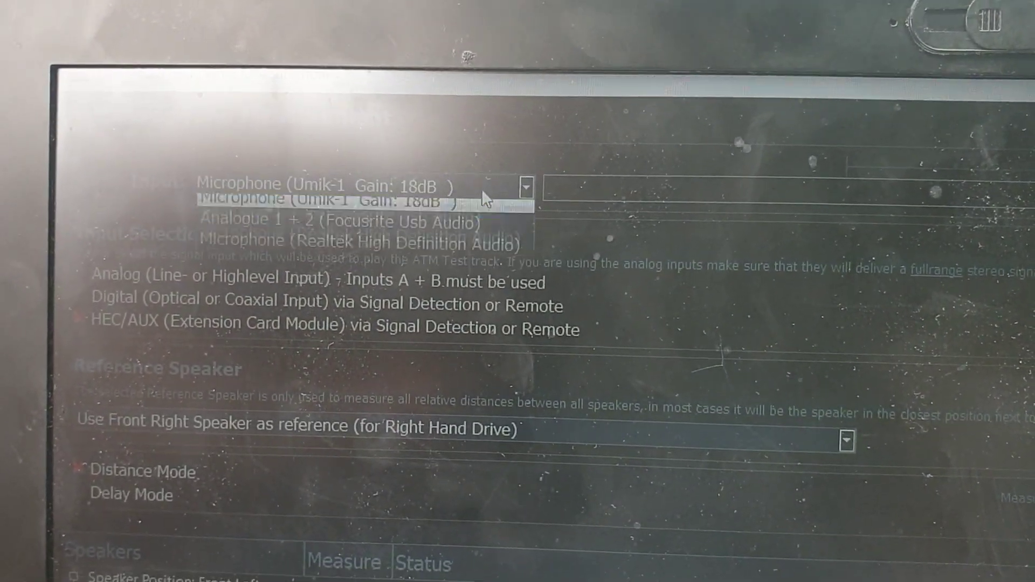
click(480, 195)
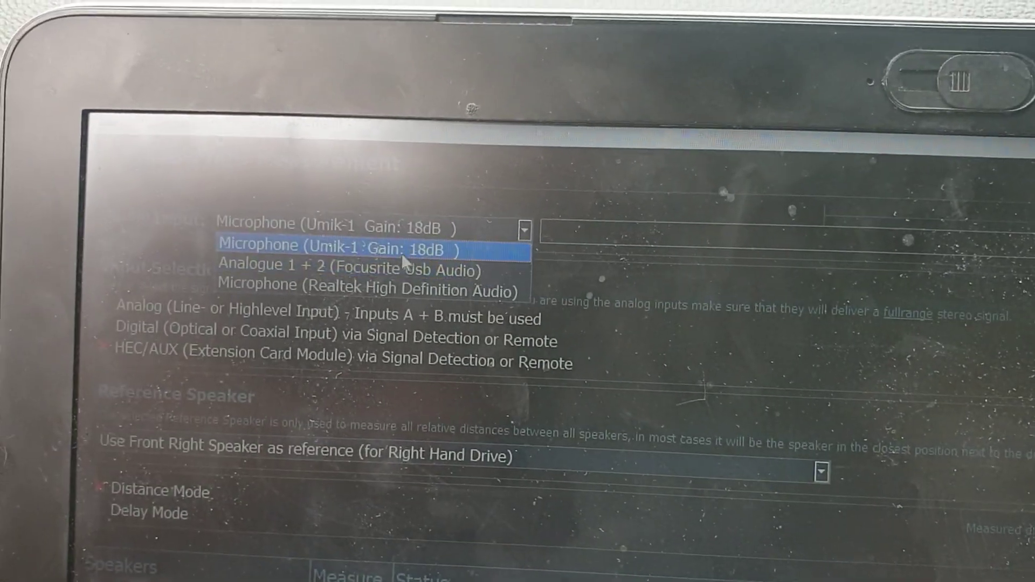
click(373, 239)
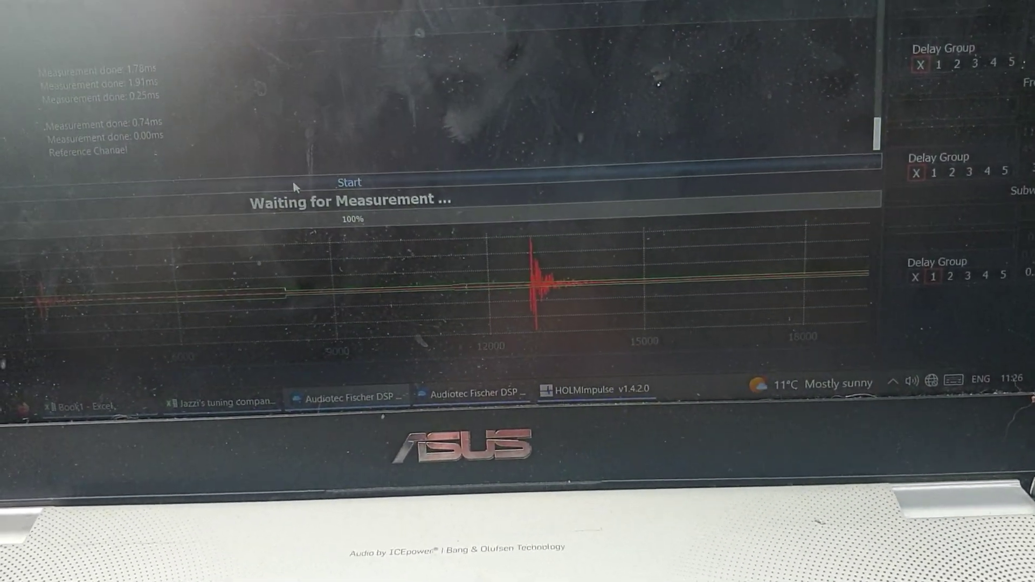
Run the ATM measurement and compare the delay settings before and after it, leaving After ATM selected
click(284, 186)
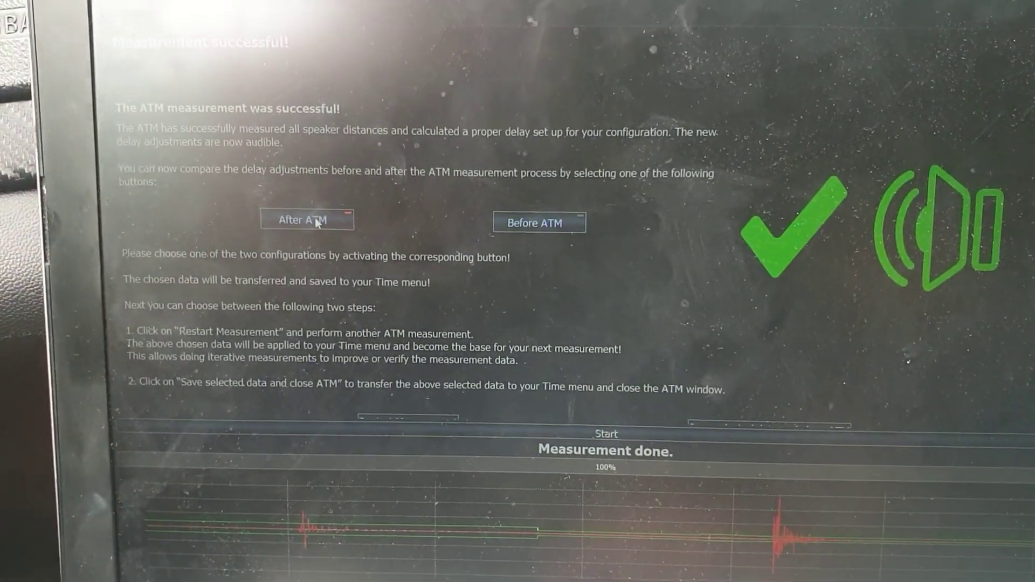
click(512, 227)
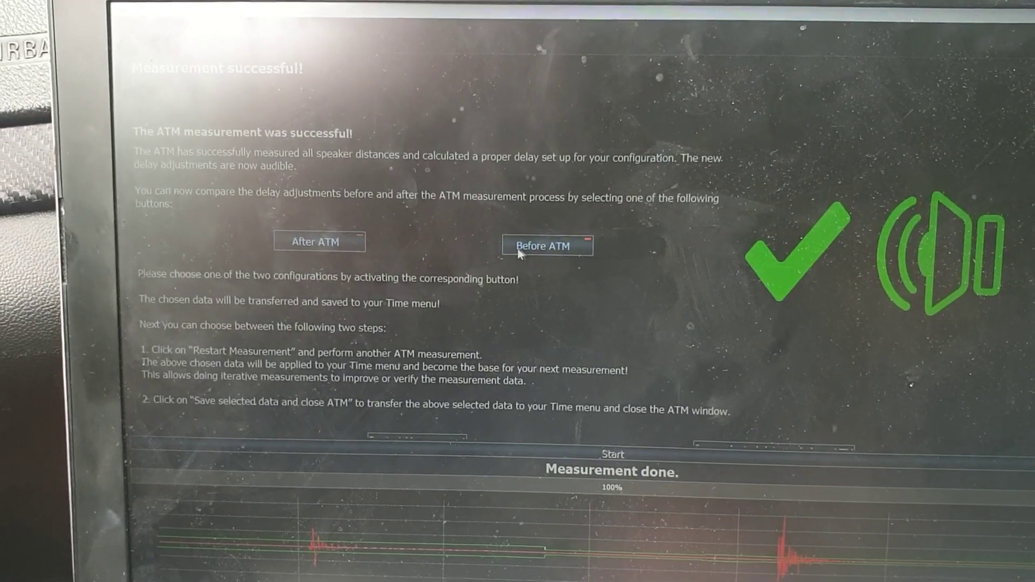
click(314, 242)
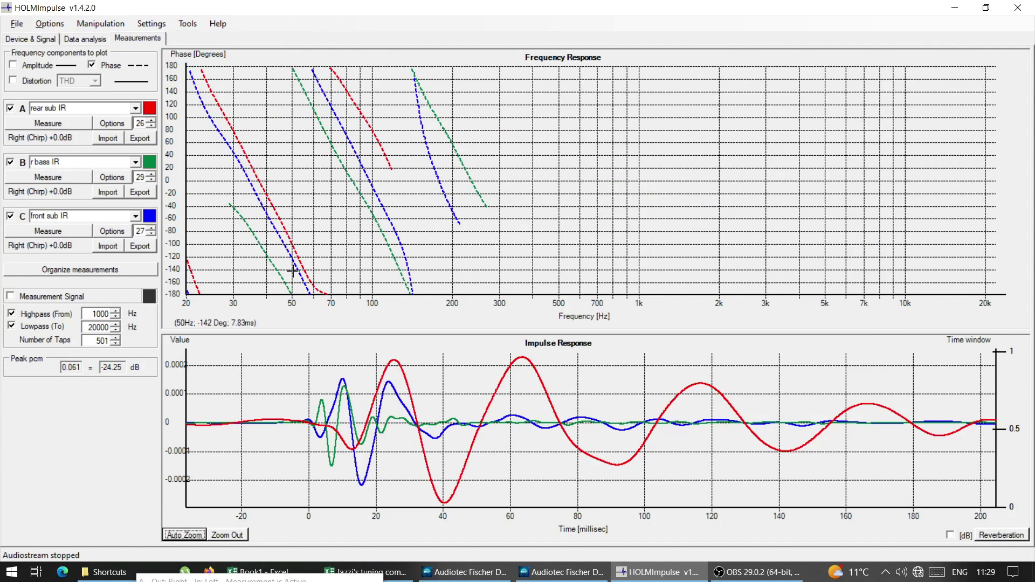
click(135, 109)
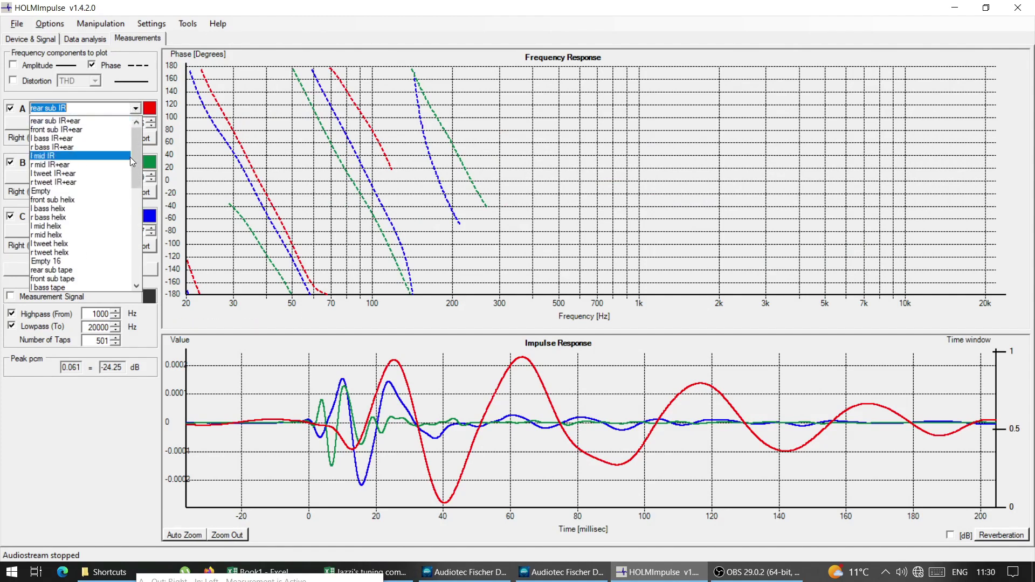
drag(135, 170, 138, 191)
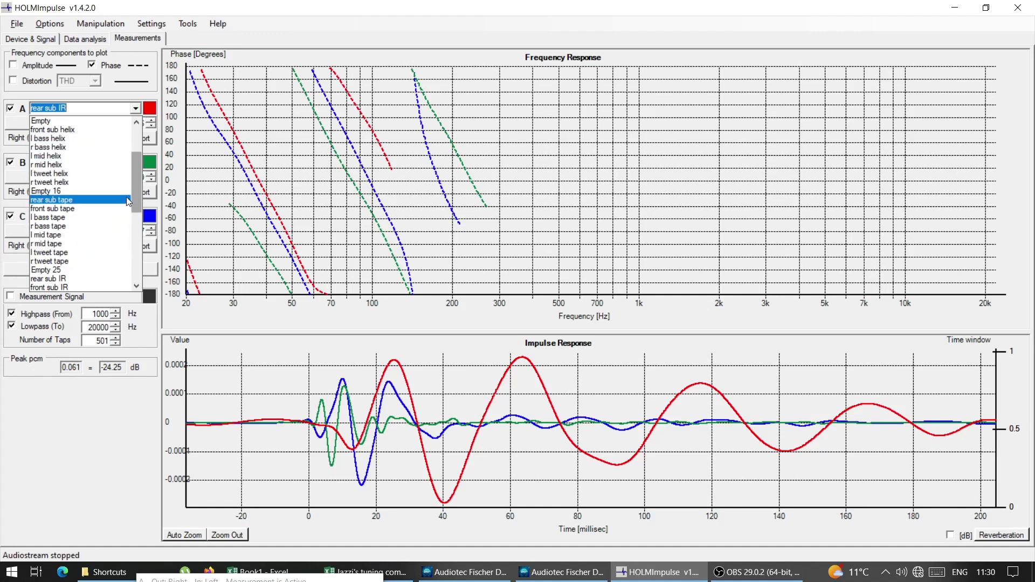
drag(134, 196, 135, 231)
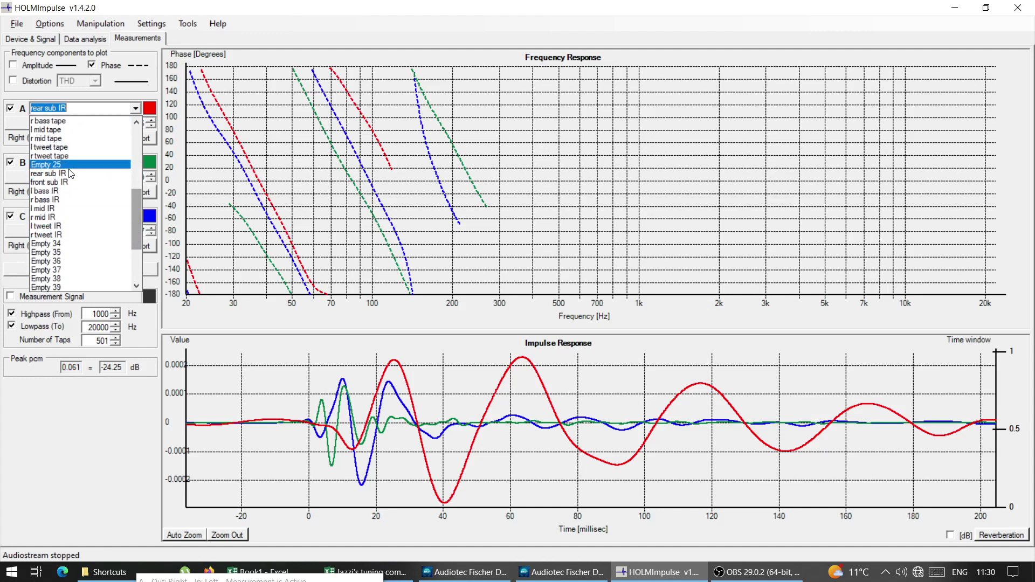
click(193, 310)
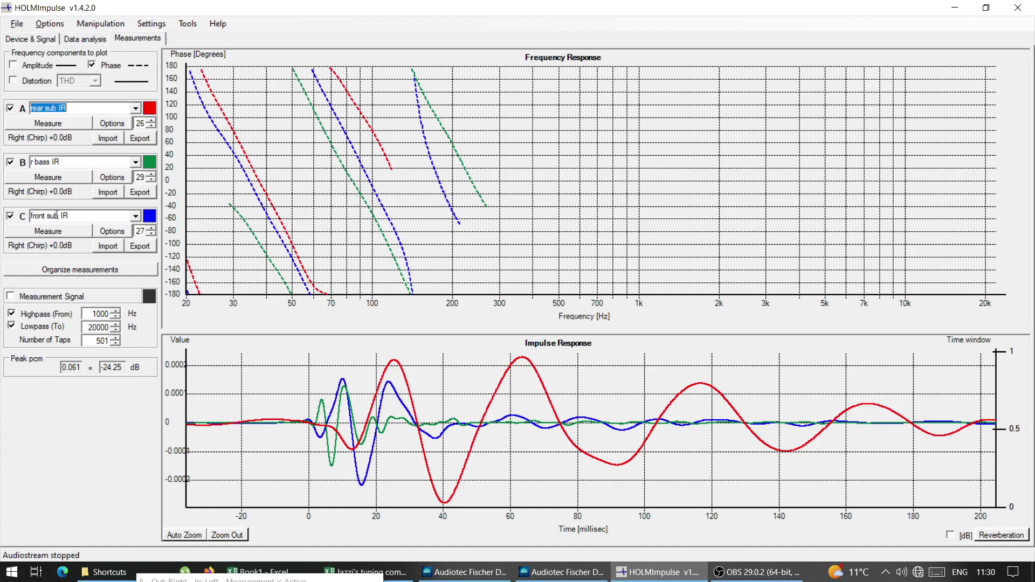
Hide the r bass IR trace so that only the rear sub IR and front sub IR curves are plotted
click(10, 163)
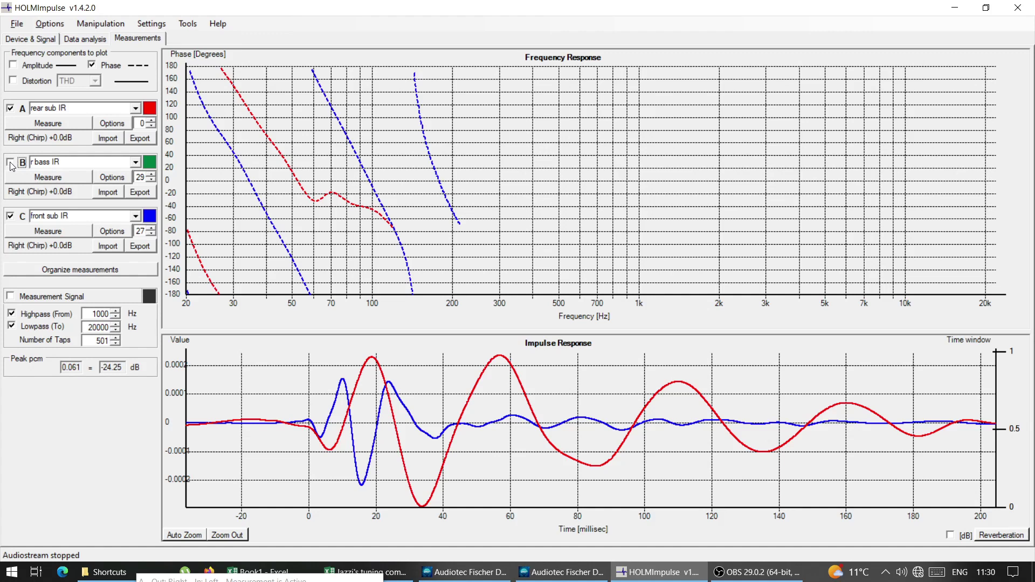
click(11, 164)
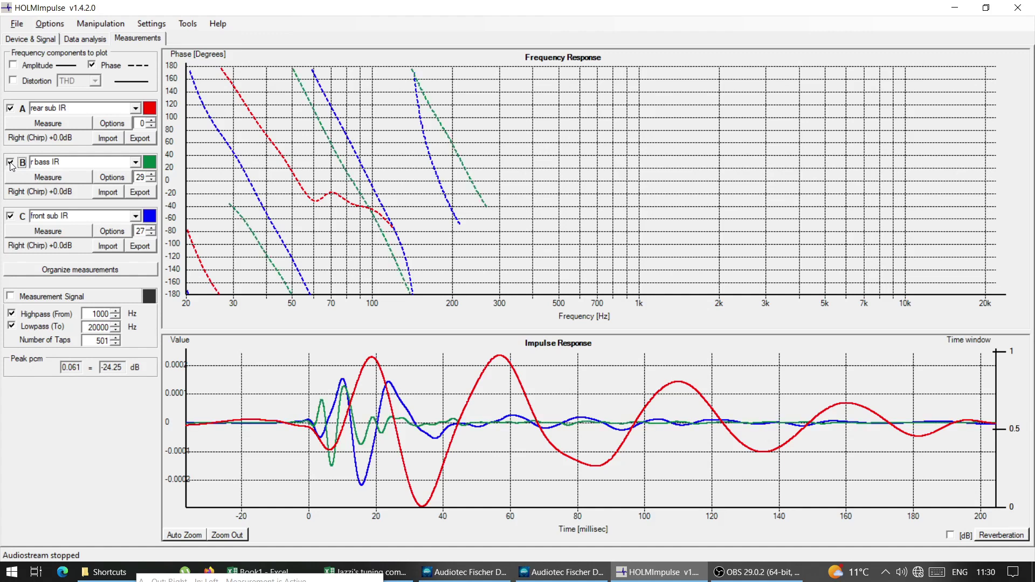
click(10, 164)
Check the time-zero offsets in the measurement options of rear sub IR and r bass IR
click(110, 124)
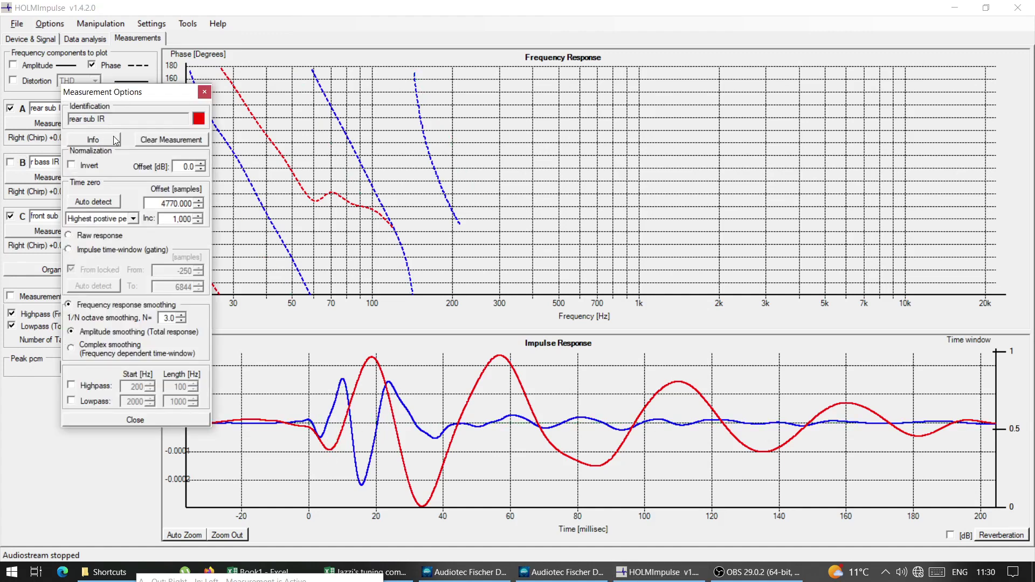
click(205, 92)
click(112, 177)
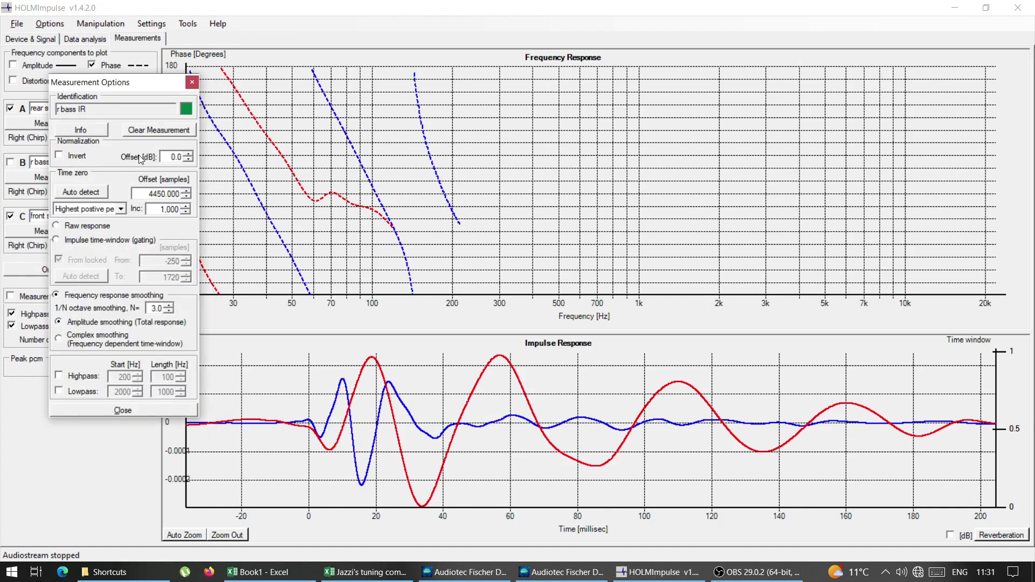
click(192, 83)
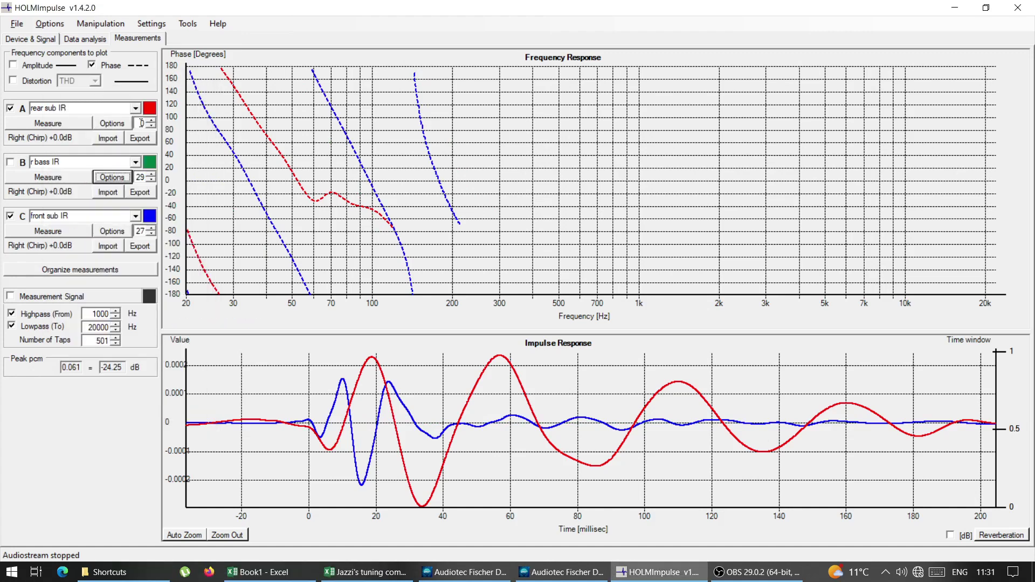
Set the time-zero offset of the rear sub IR measurement to 4450 samples
click(113, 124)
double_click(169, 203)
text(4450)
key(Return)
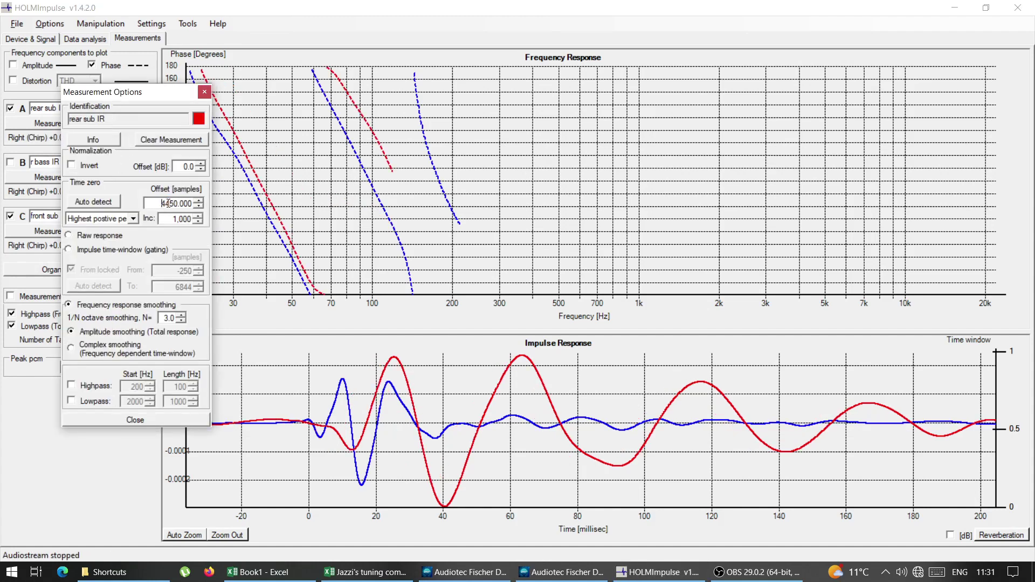
click(203, 93)
key(Return)
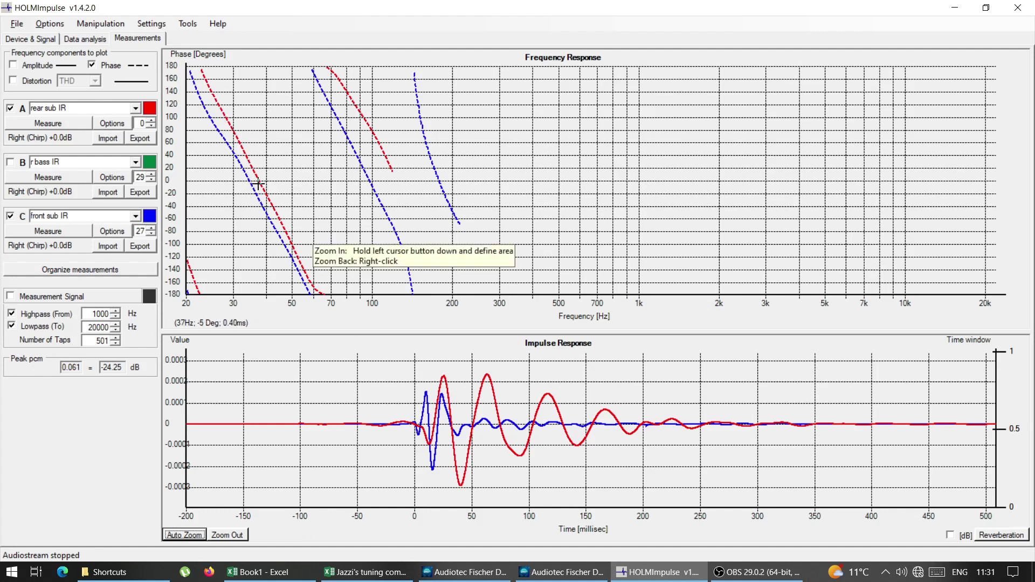
Show the r bass IR trace again and toggle rear sub IR off and on to compare the phase curves
click(11, 162)
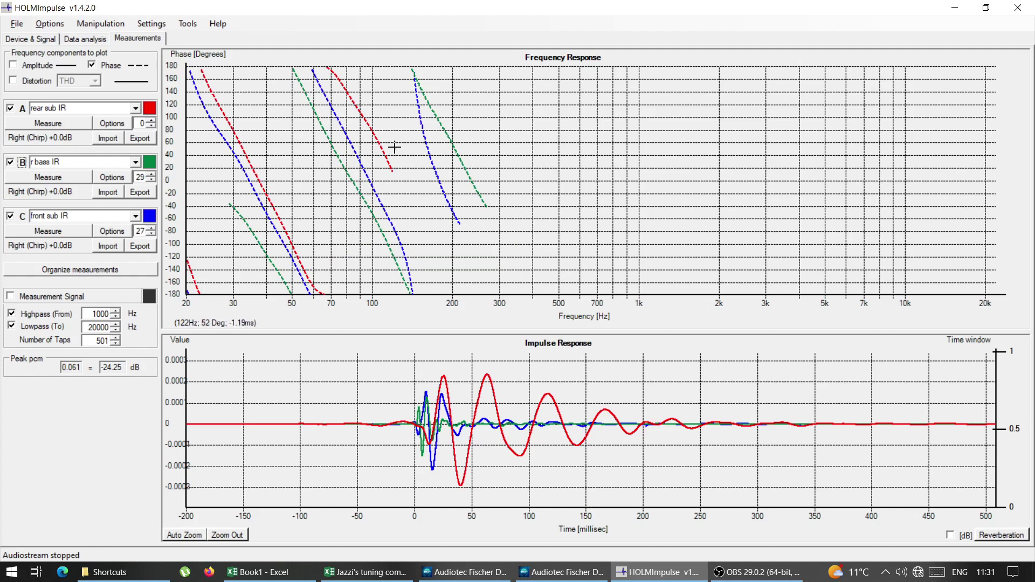
click(10, 110)
click(11, 110)
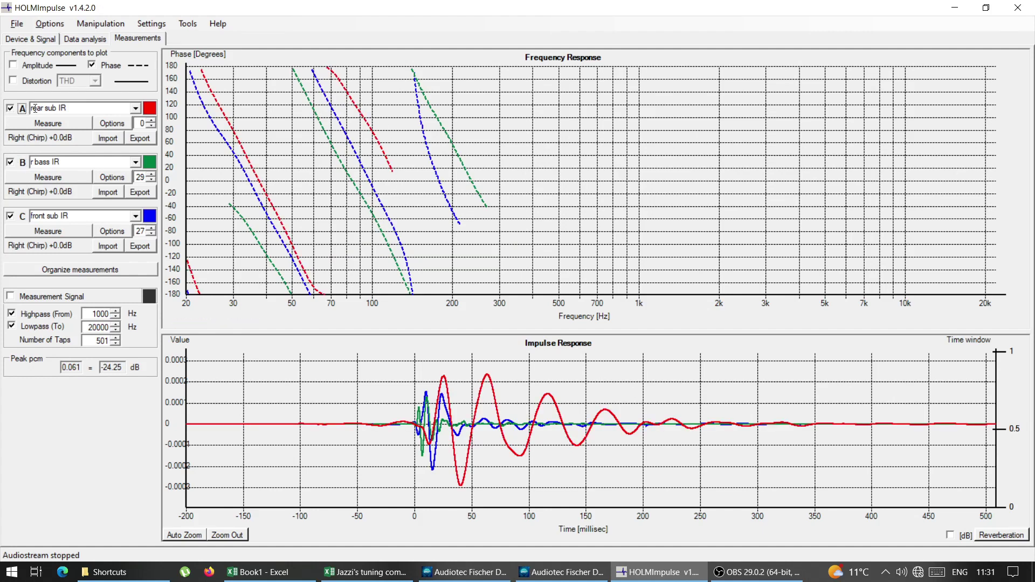
Load the l bass IR measurement into trace A
click(136, 110)
drag(135, 152, 140, 210)
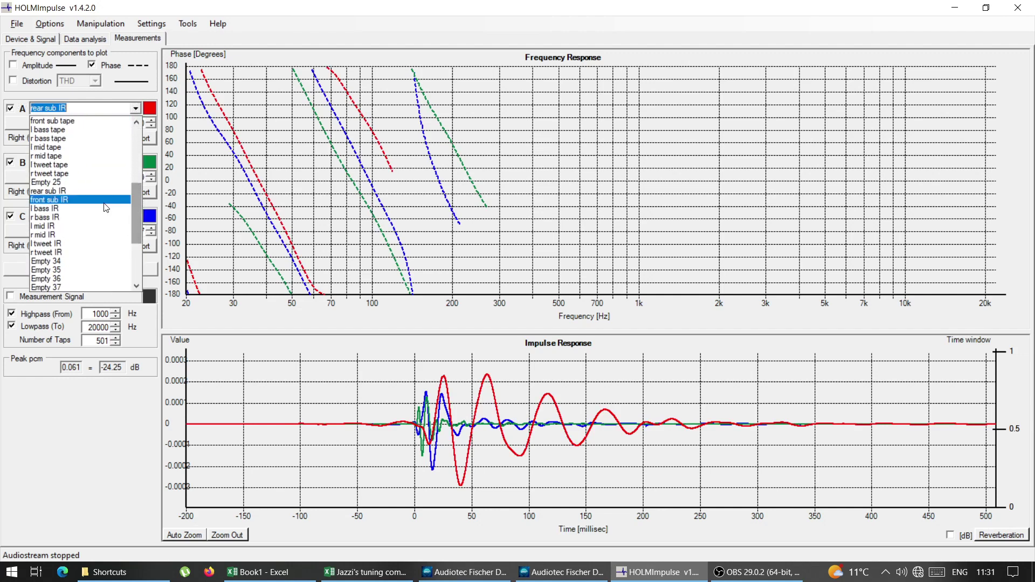
click(74, 210)
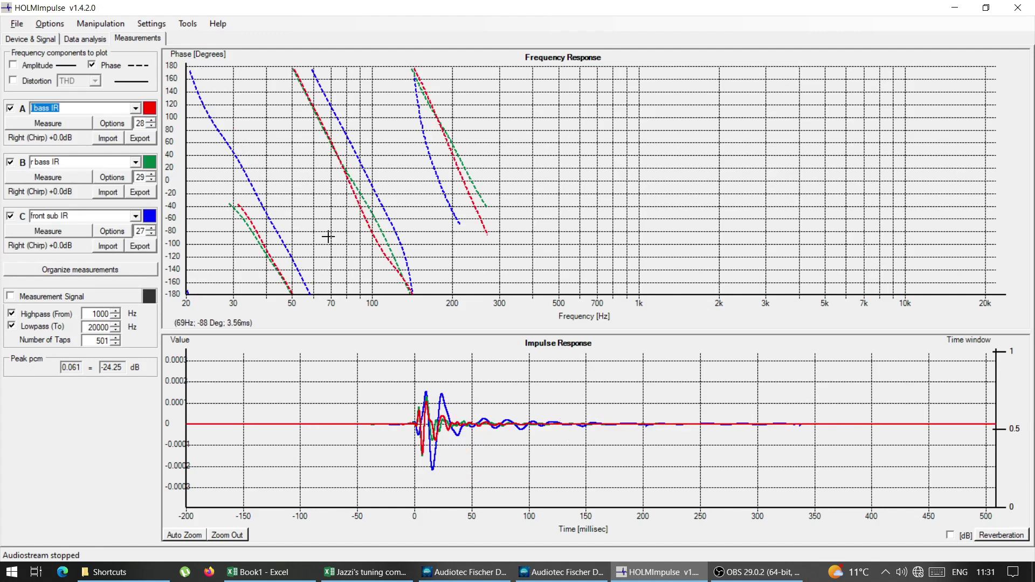
Hide the front sub IR trace and zoom the impulse response to about -5 to 45 ms for the two bass curves
key(alt+a)
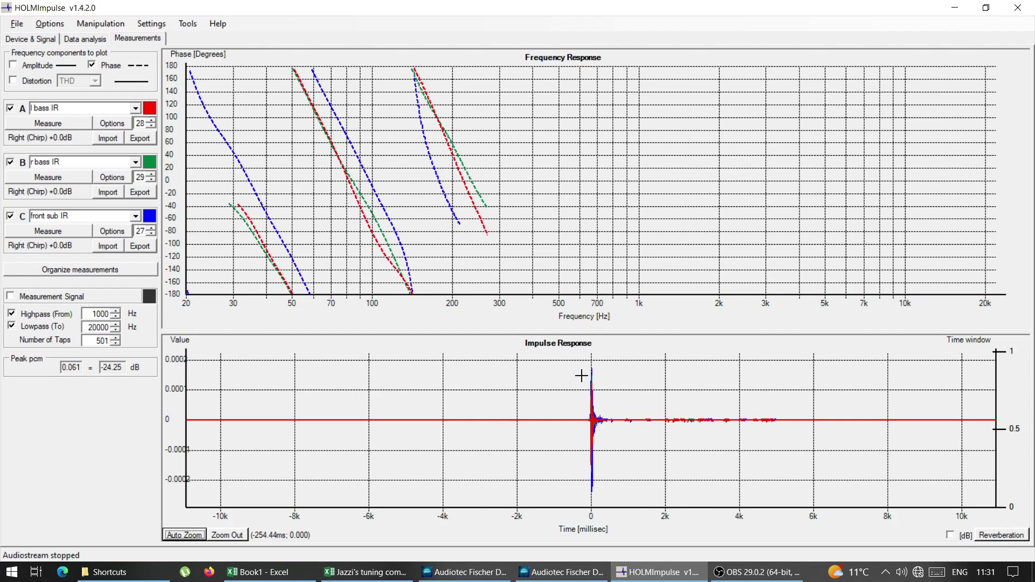
drag(579, 363, 618, 498)
drag(404, 361, 606, 490)
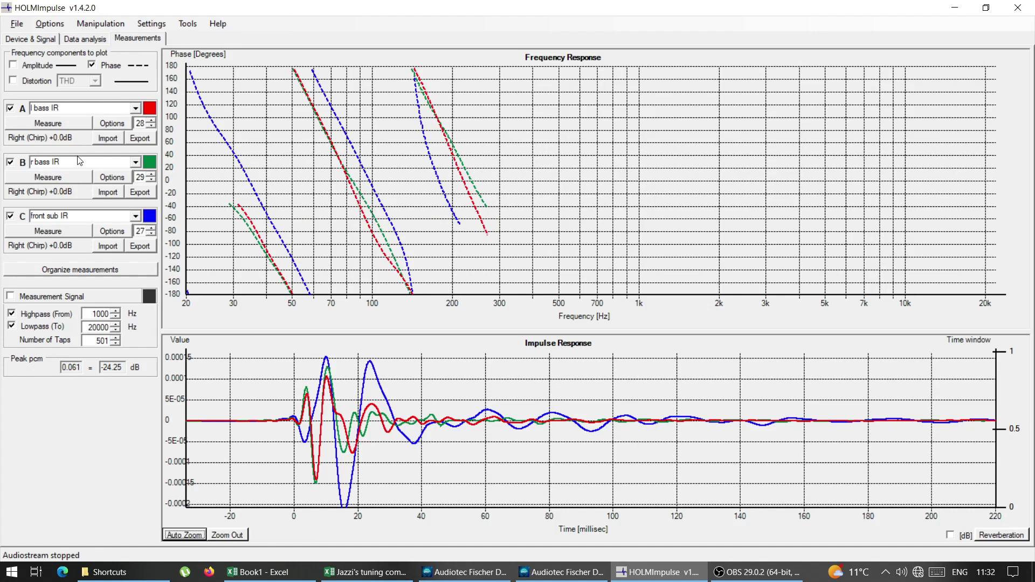
click(11, 217)
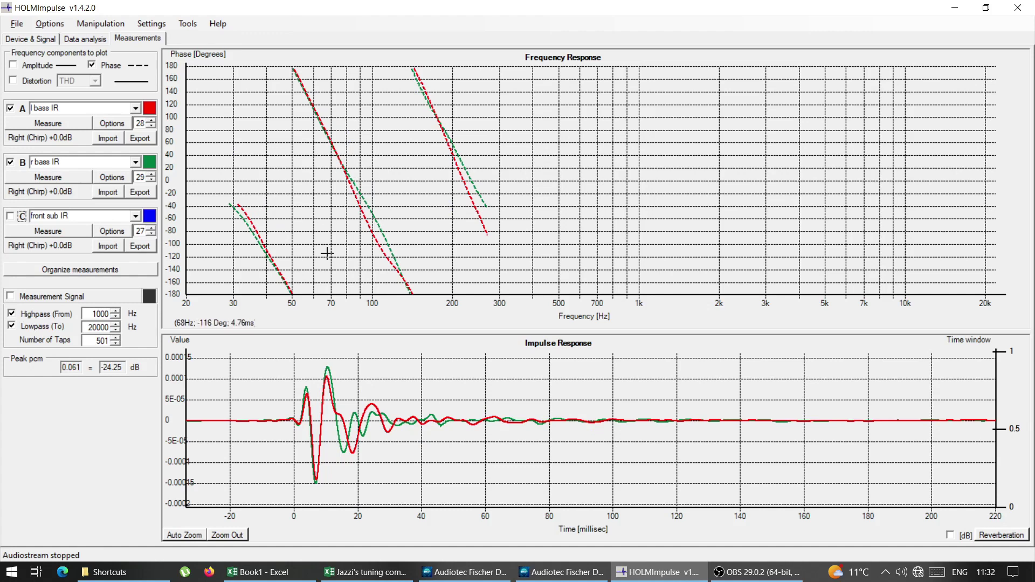
drag(278, 354, 440, 508)
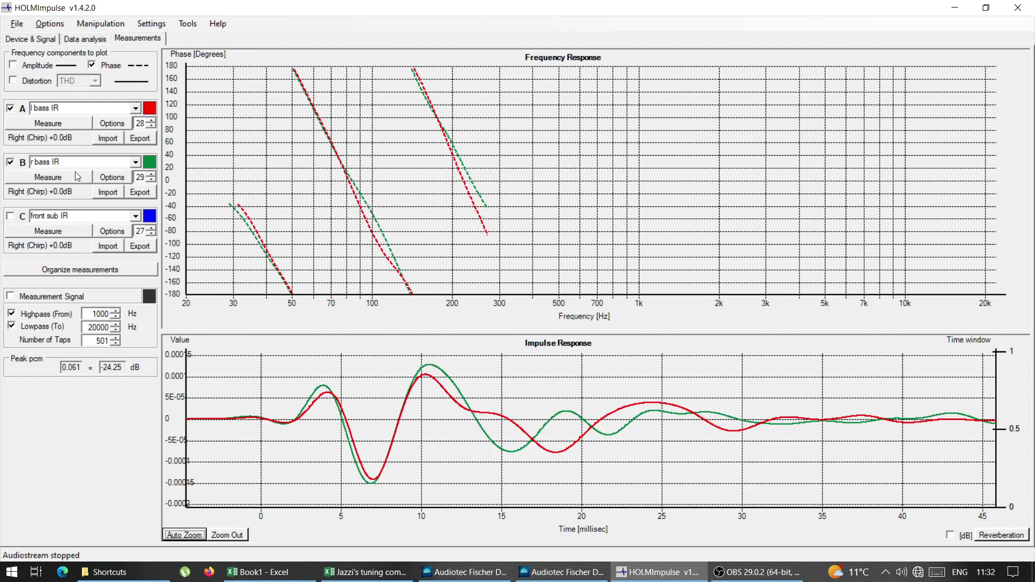
Load the l mid IR measurement into trace B and auto-scale the impulse response plot
click(136, 163)
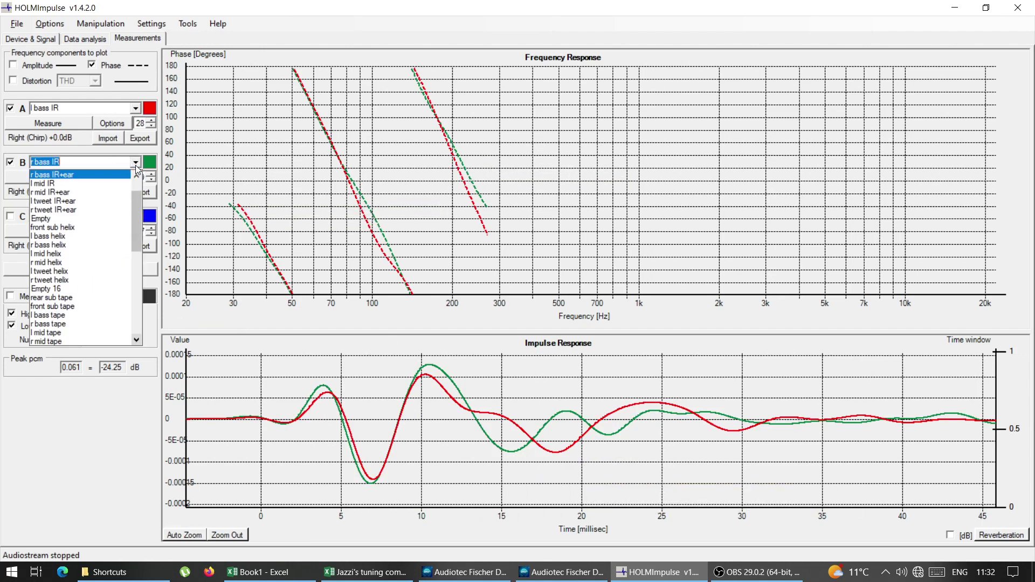
drag(137, 223, 137, 268)
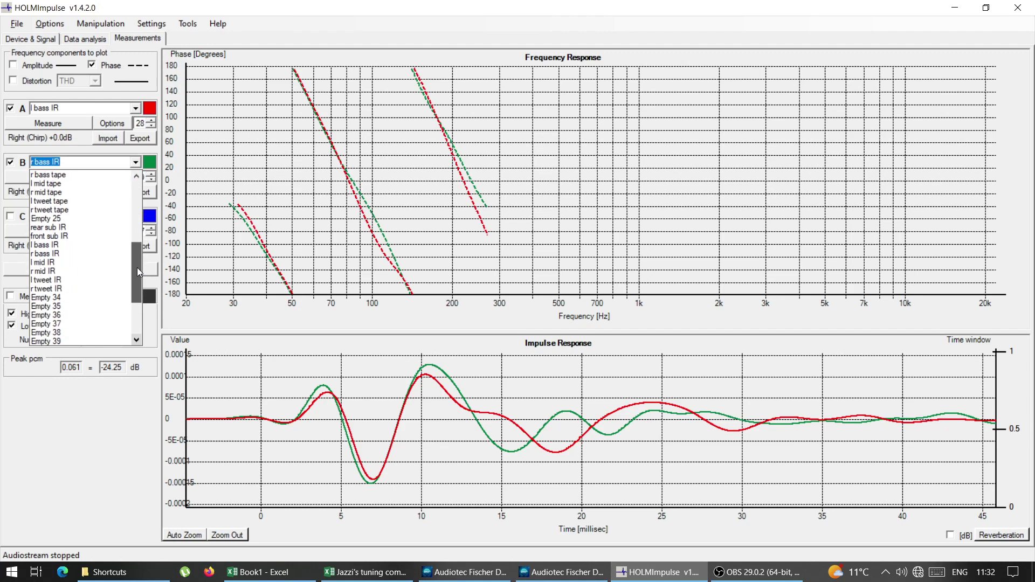
click(77, 263)
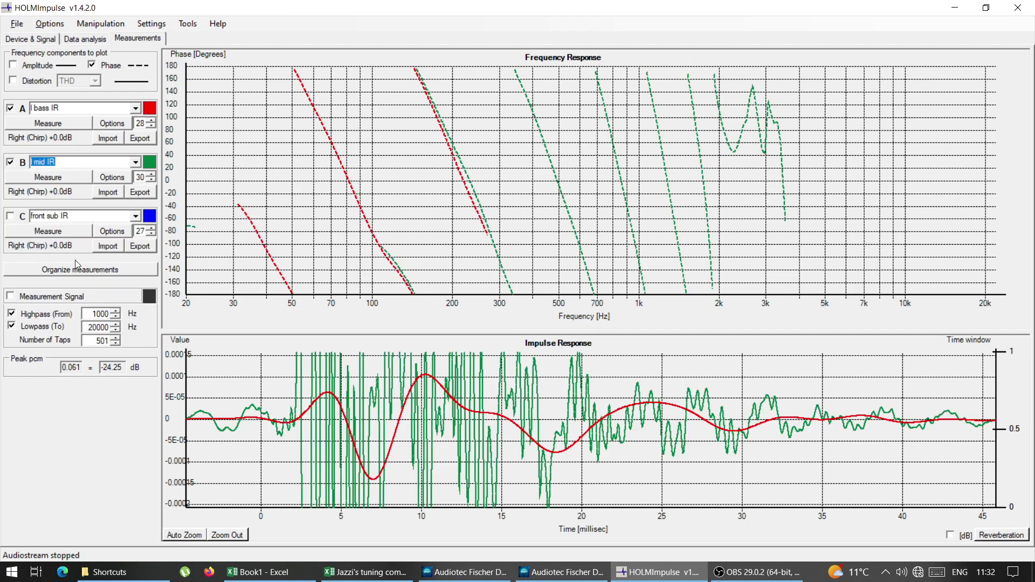
click(184, 535)
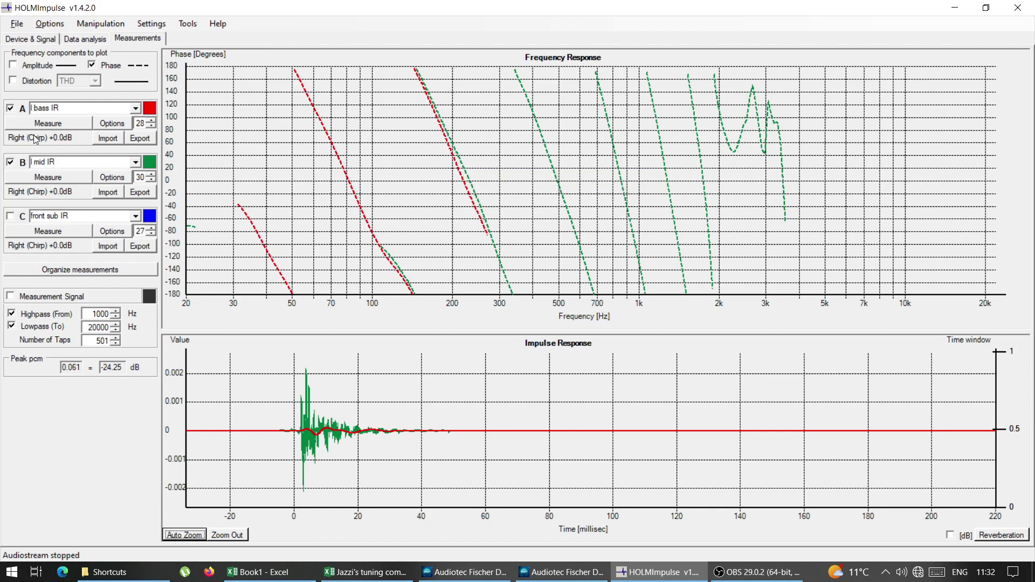
Load r bass IR into trace C, show it, and zoom the impulse response to about -2 to 37 ms
click(135, 217)
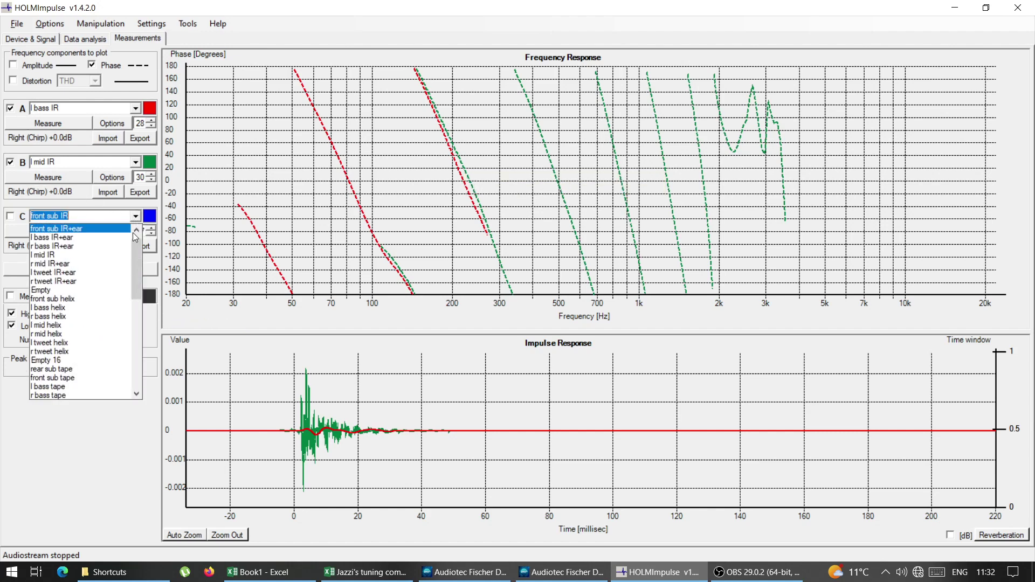
drag(134, 265, 135, 331)
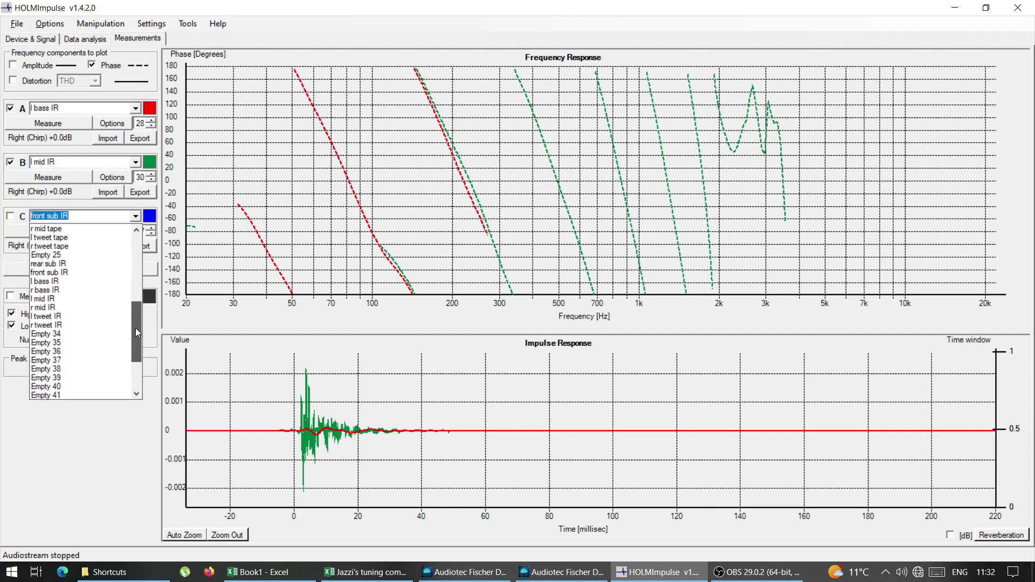
click(60, 291)
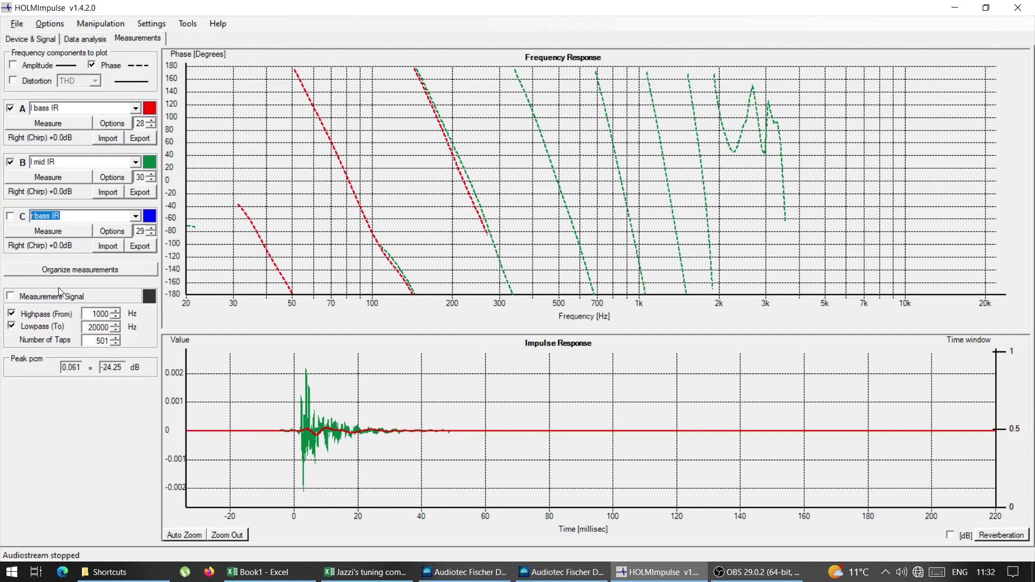
click(11, 217)
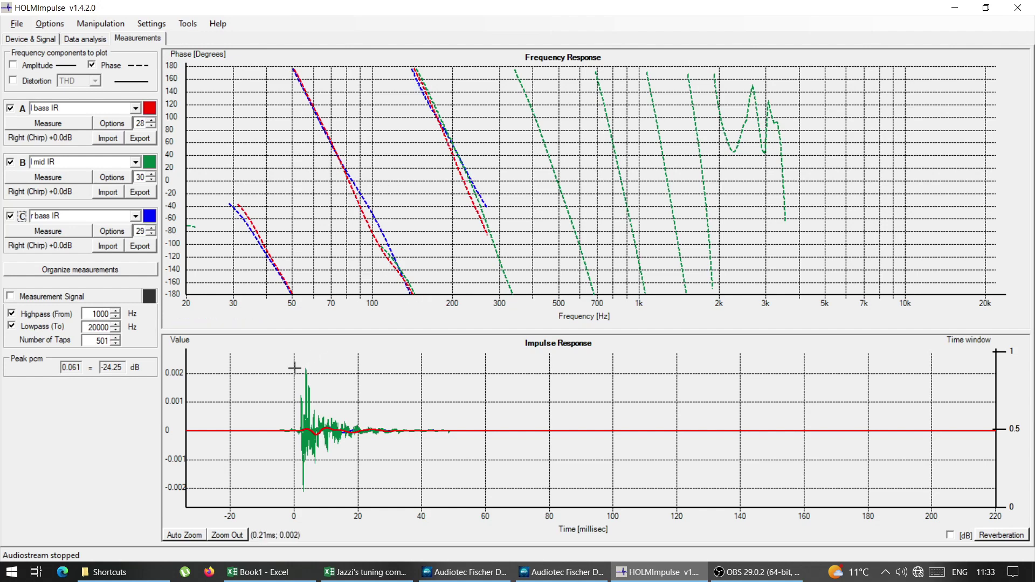
drag(287, 371, 410, 496)
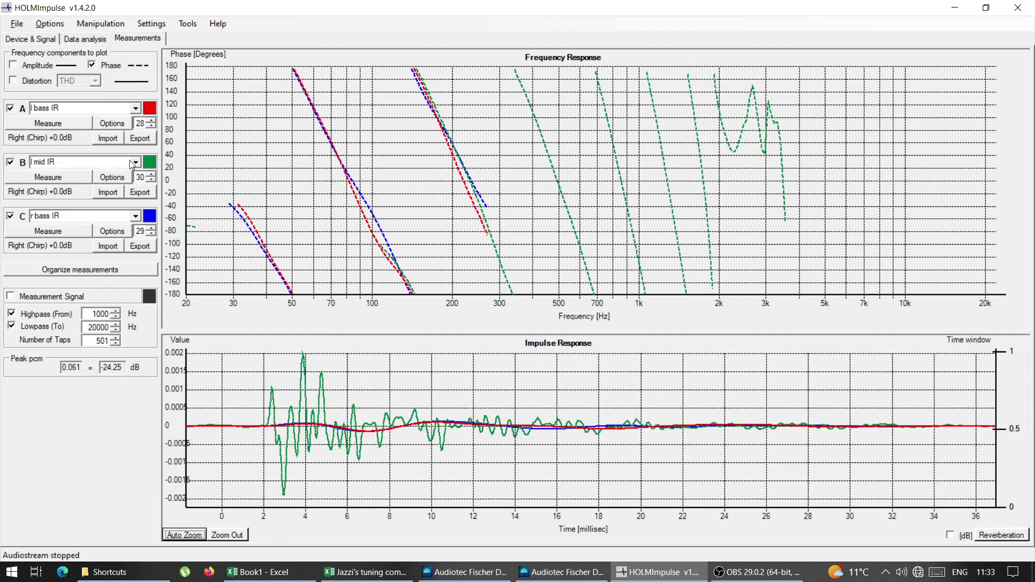
Load the r mid IR measurement into trace A
click(136, 109)
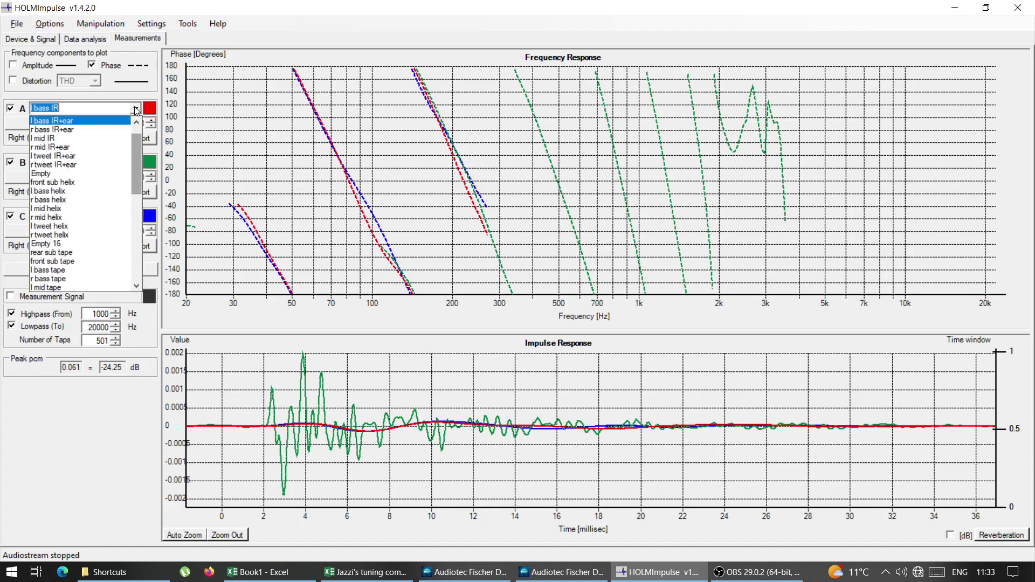
scroll(139, 156, down, 5)
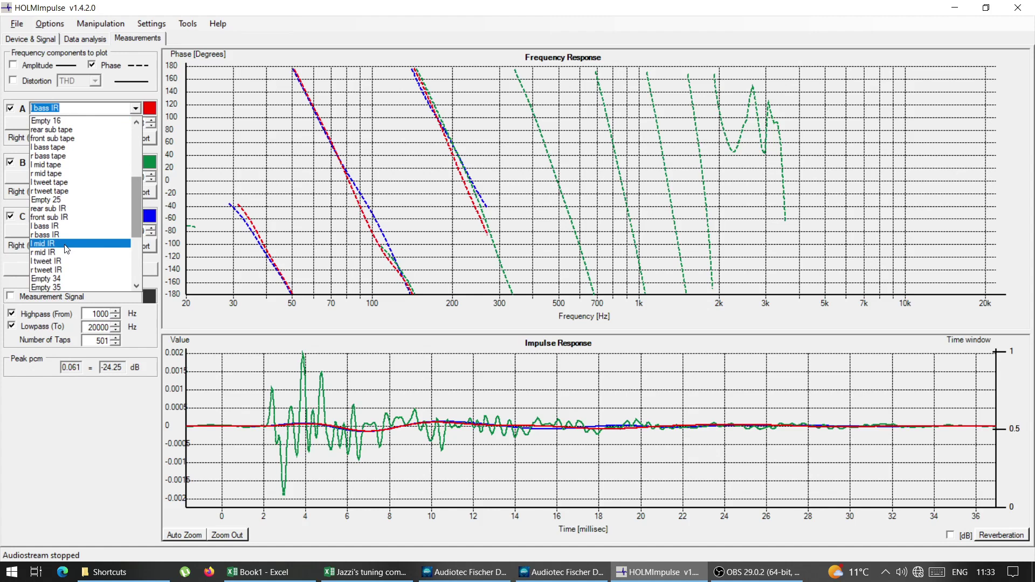
click(64, 254)
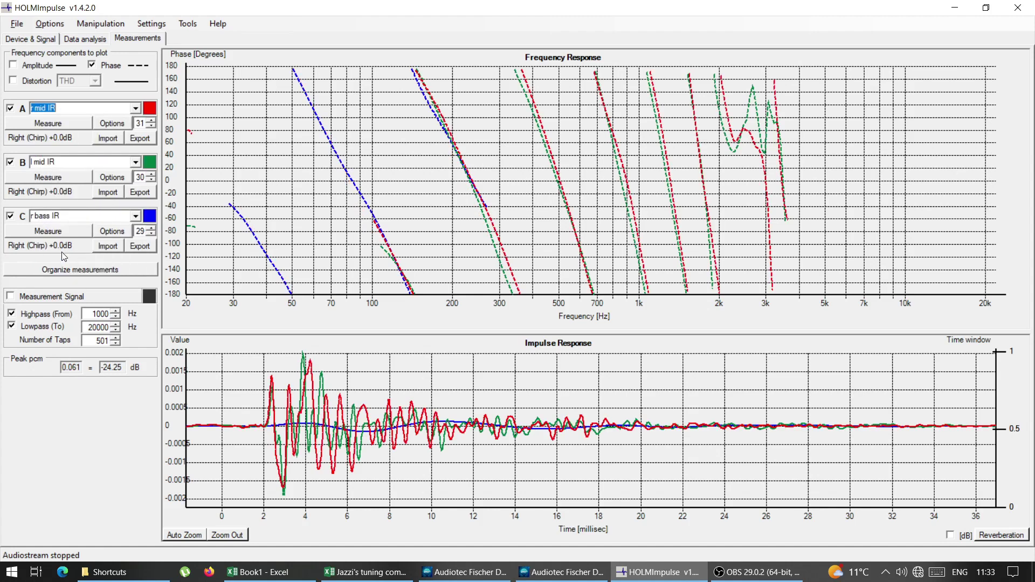
Hide the r bass IR trace and inspect both mid impulse responses between about 1.5 and 12.5 ms, returning to the wider time range
click(11, 216)
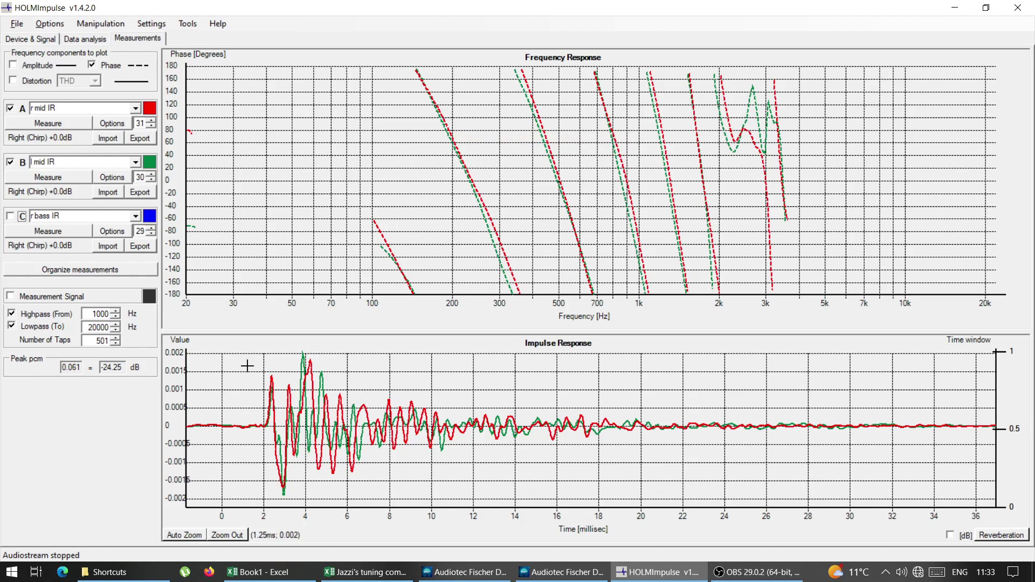
drag(252, 349, 469, 500)
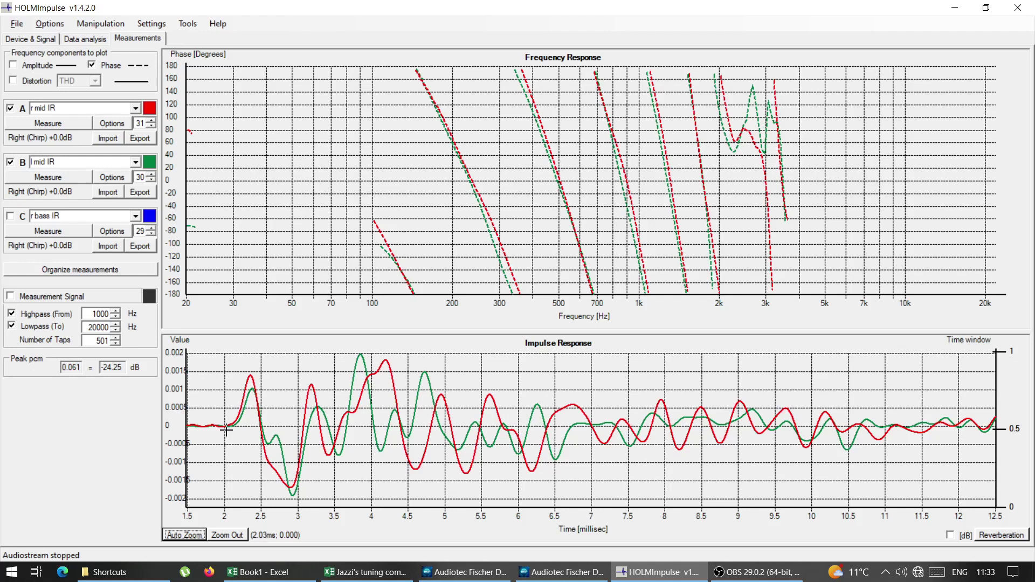
key(Return)
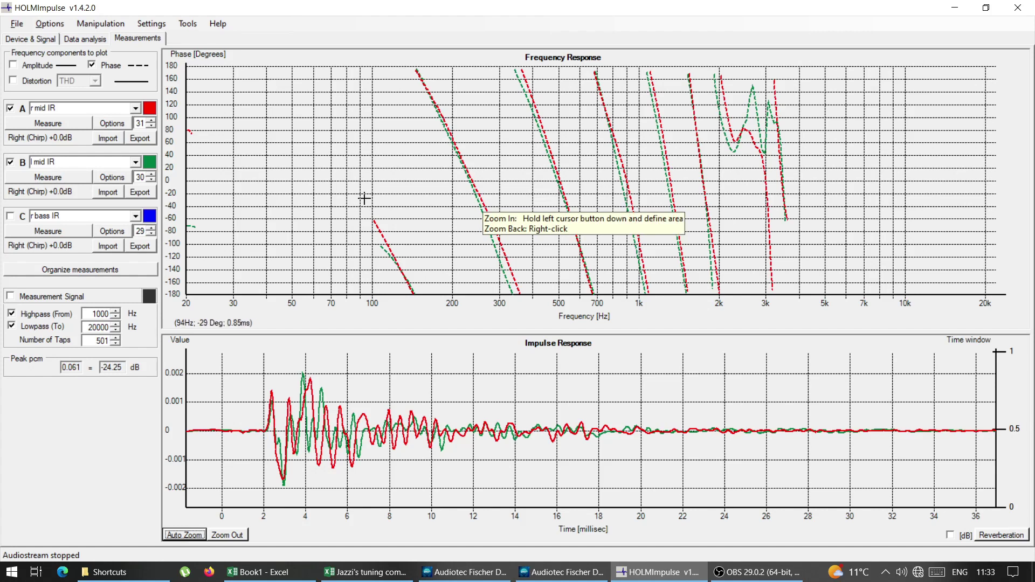
Show trace C again and load the l tweet IR measurement into it
click(10, 217)
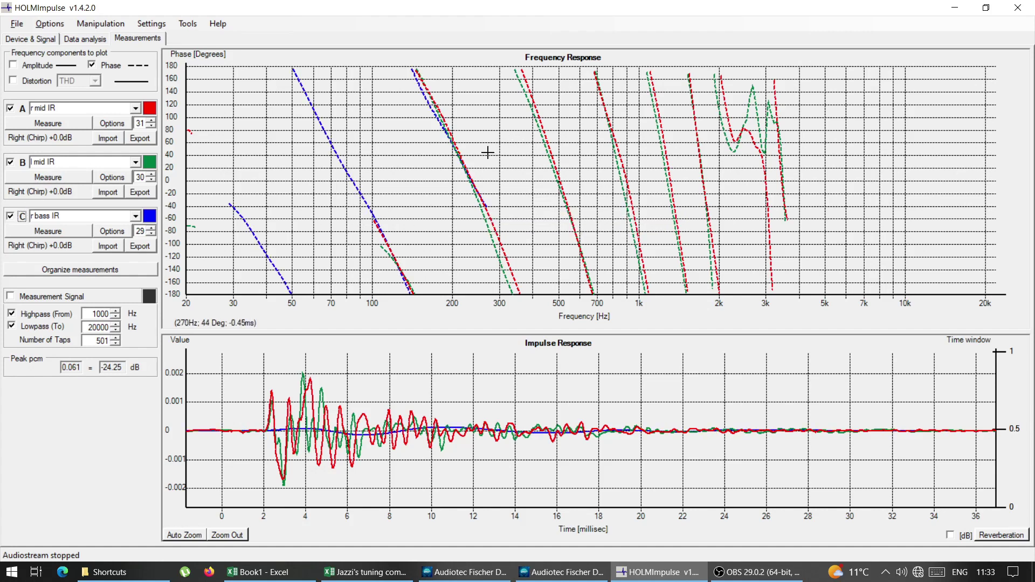
click(135, 217)
drag(134, 260, 131, 319)
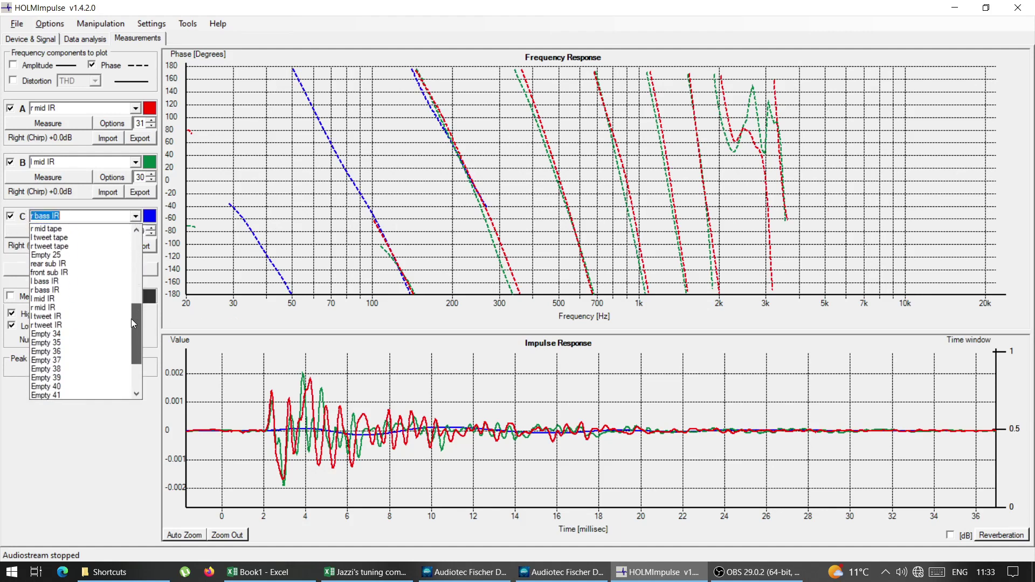
click(56, 318)
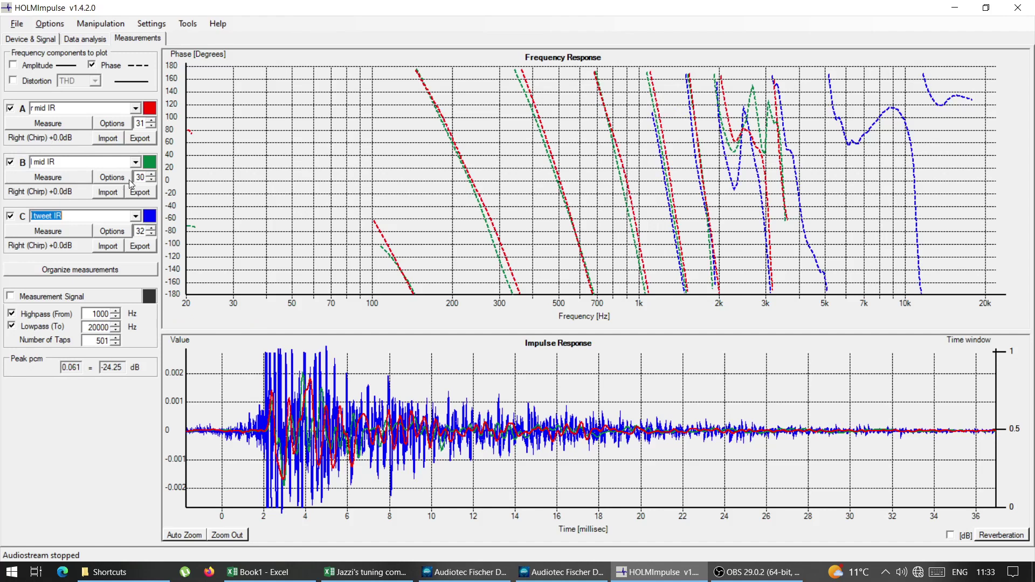
Load the r tweet IR measurement into trace B
click(135, 162)
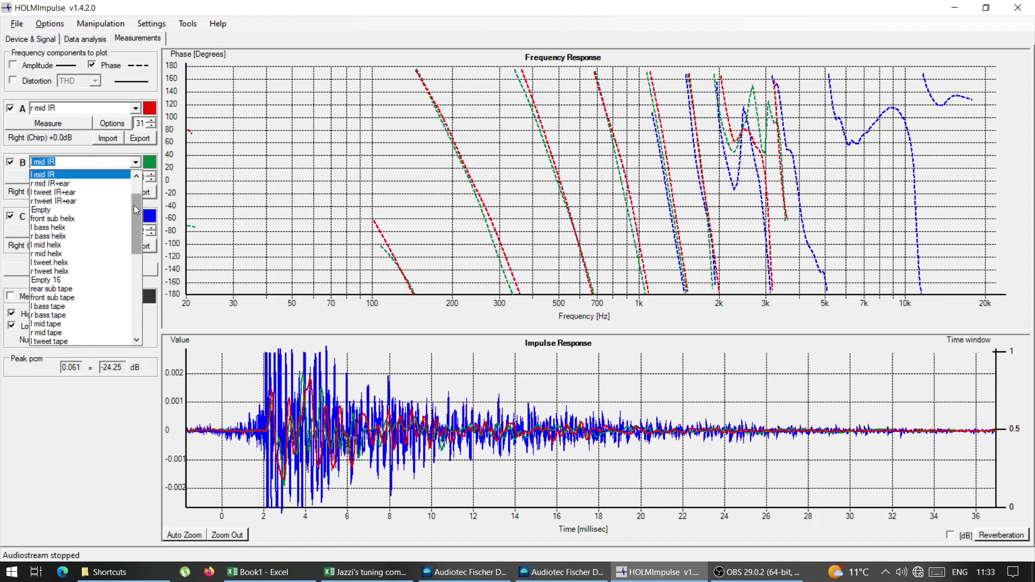
scroll(136, 211, down, 4)
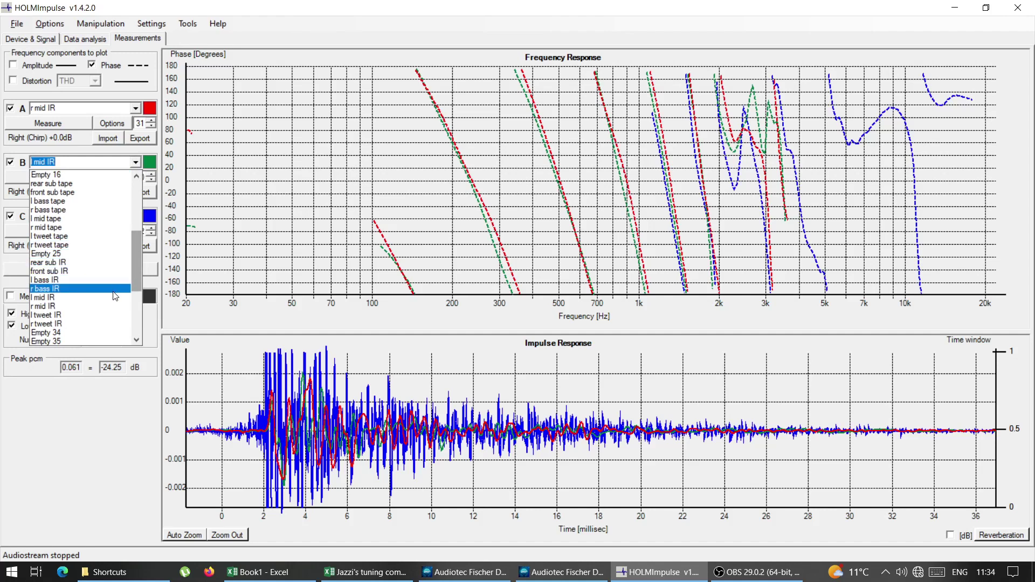
click(66, 324)
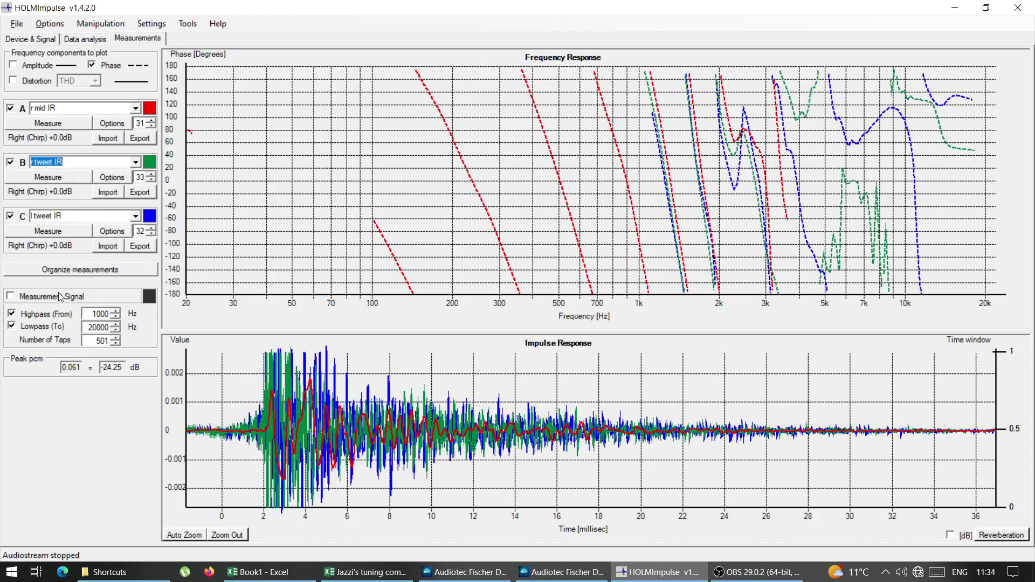
Hide the r mid IR trace and zoom the impulse response to about 1.4 to 7.2 ms for the two tweeter curves
click(10, 109)
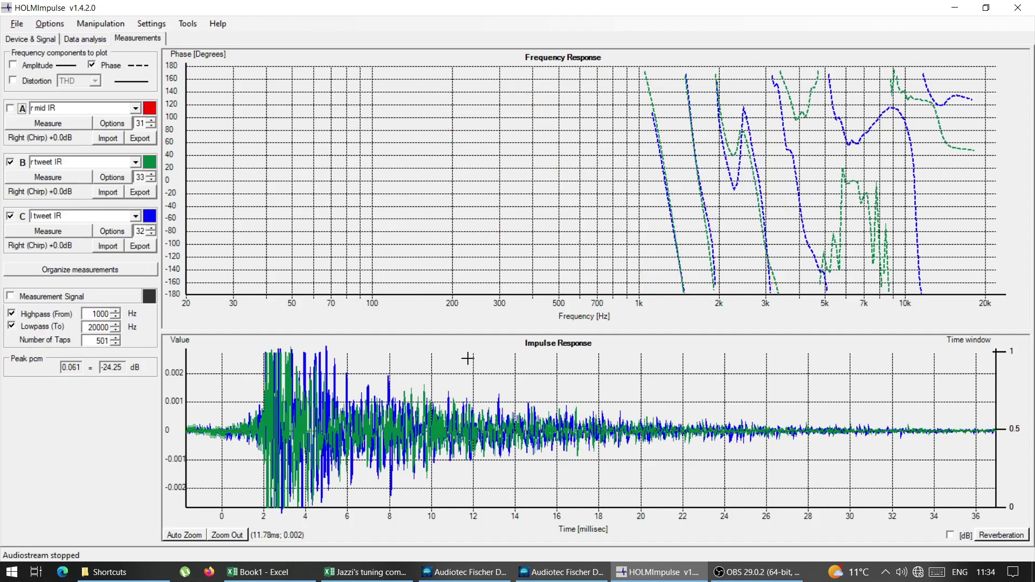
drag(296, 457, 389, 477)
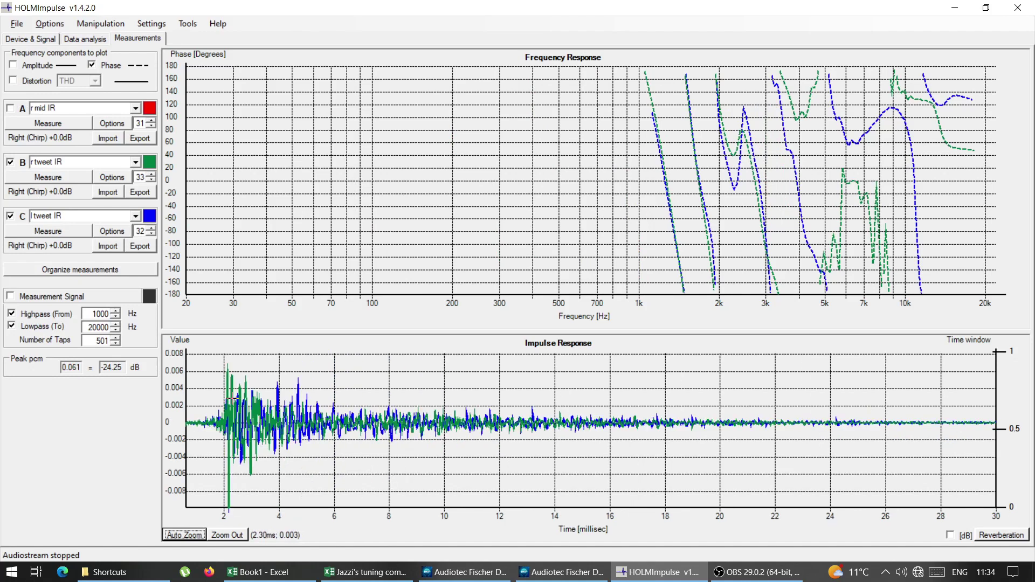
drag(206, 360, 365, 501)
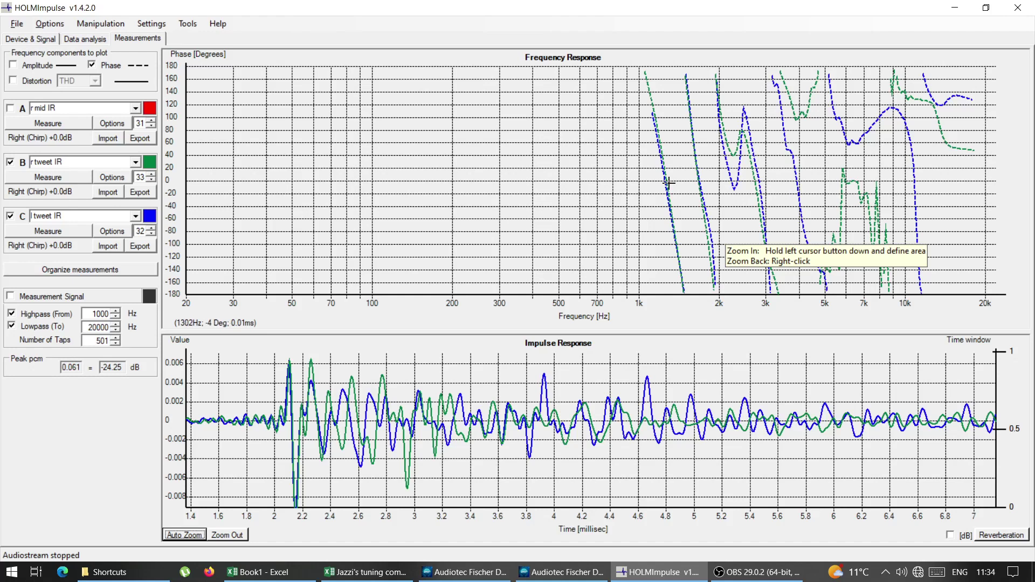
Load the rear sub tape measurement into trace A
click(135, 163)
click(136, 162)
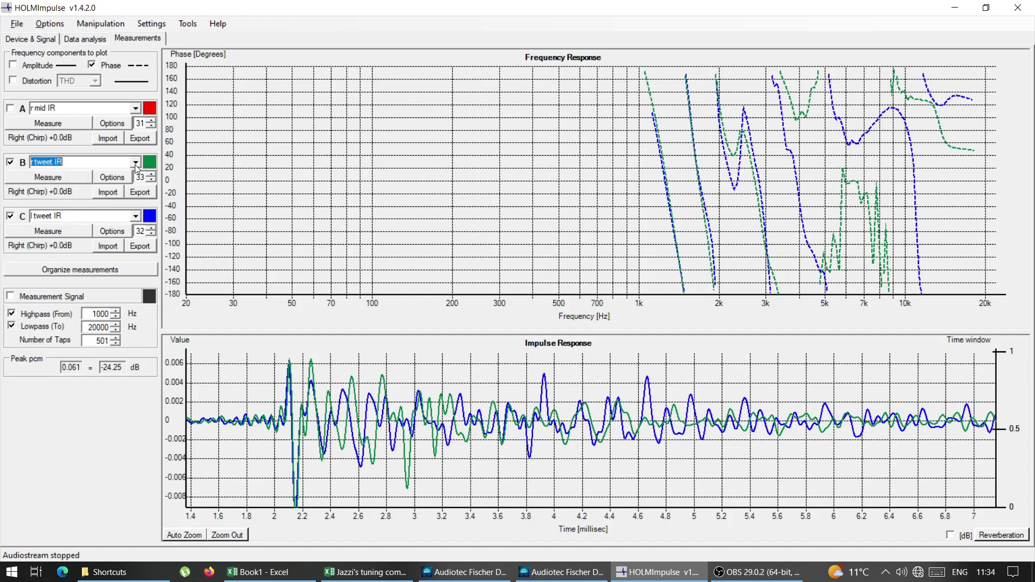
click(135, 109)
drag(137, 172, 139, 148)
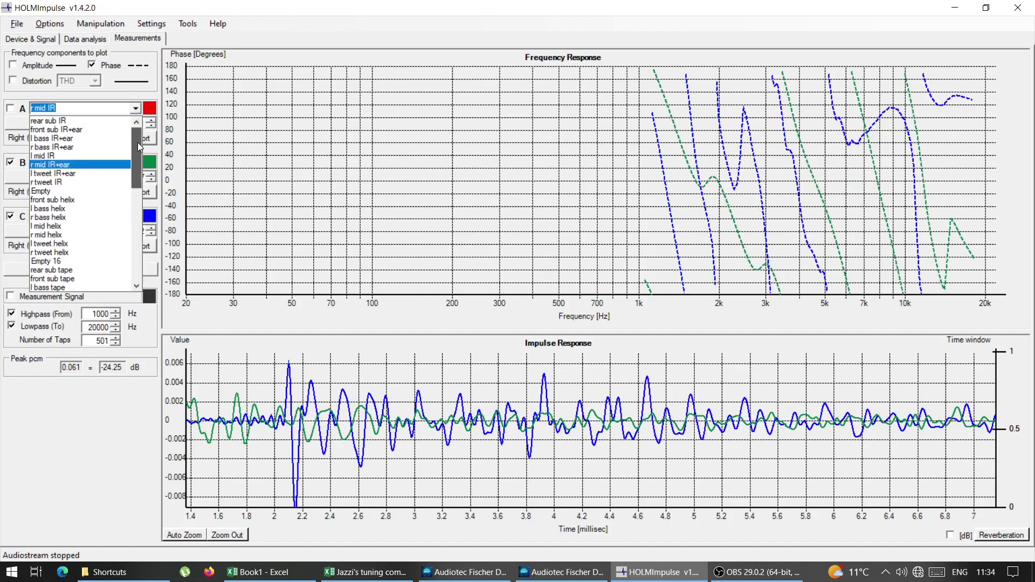
scroll(64, 166, down, 4)
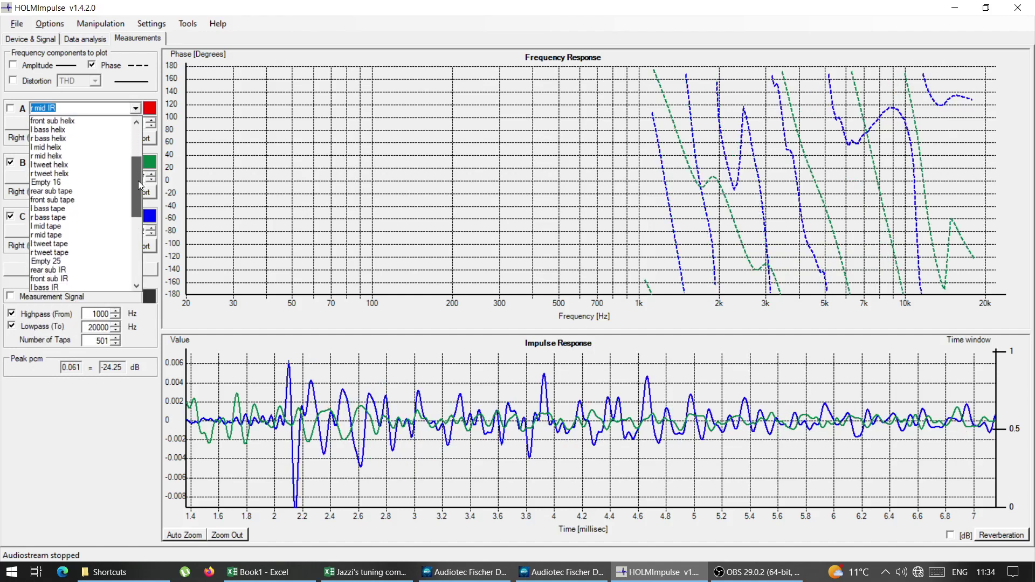
click(59, 165)
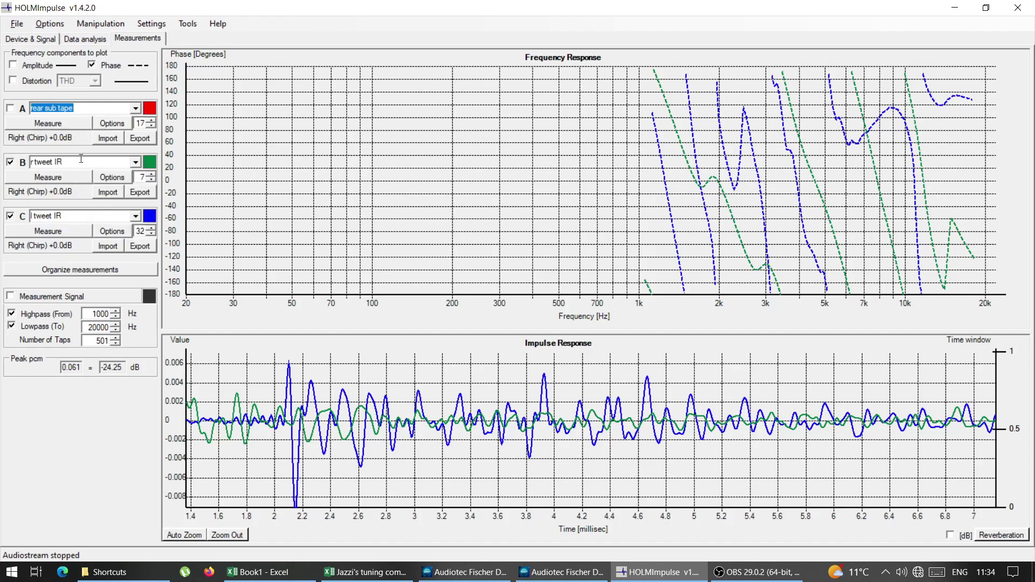
Load the front sub tape measurement into trace B
click(136, 162)
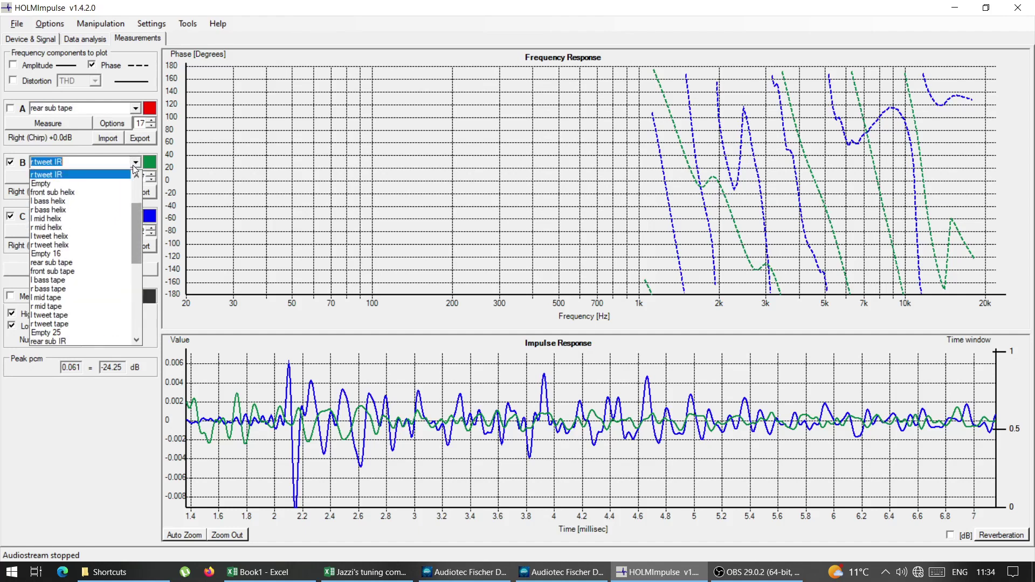
drag(139, 228, 138, 236)
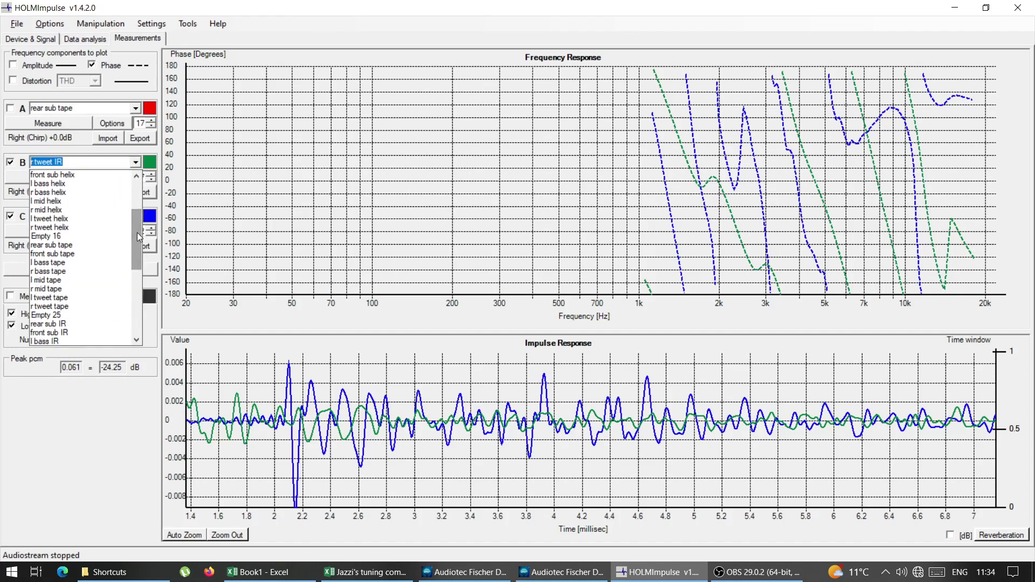
click(75, 254)
Hide the l tweet IR trace, show the rear sub tape trace, and fit the impulse response plot to the two subwoofer curves
click(10, 216)
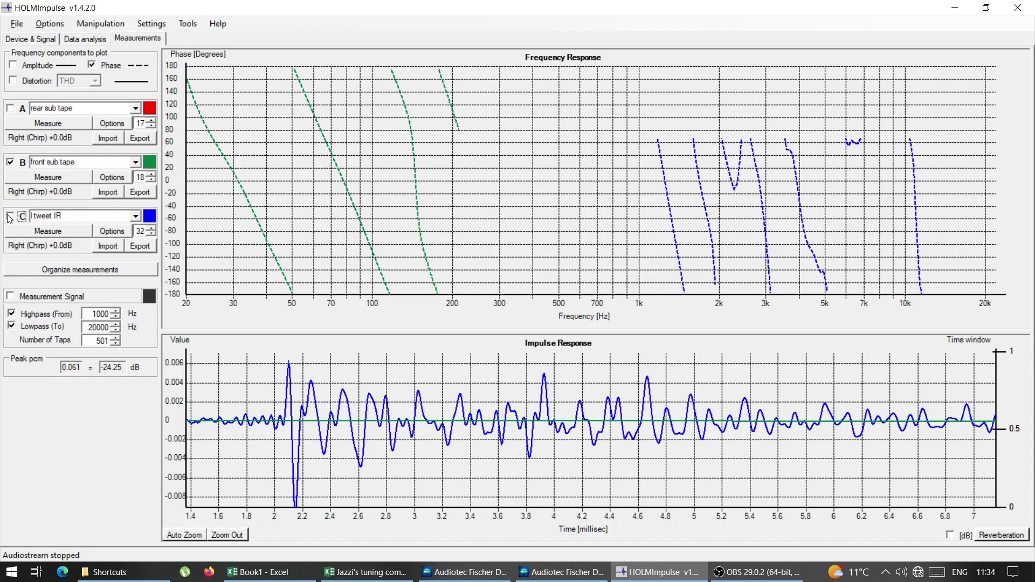
click(9, 110)
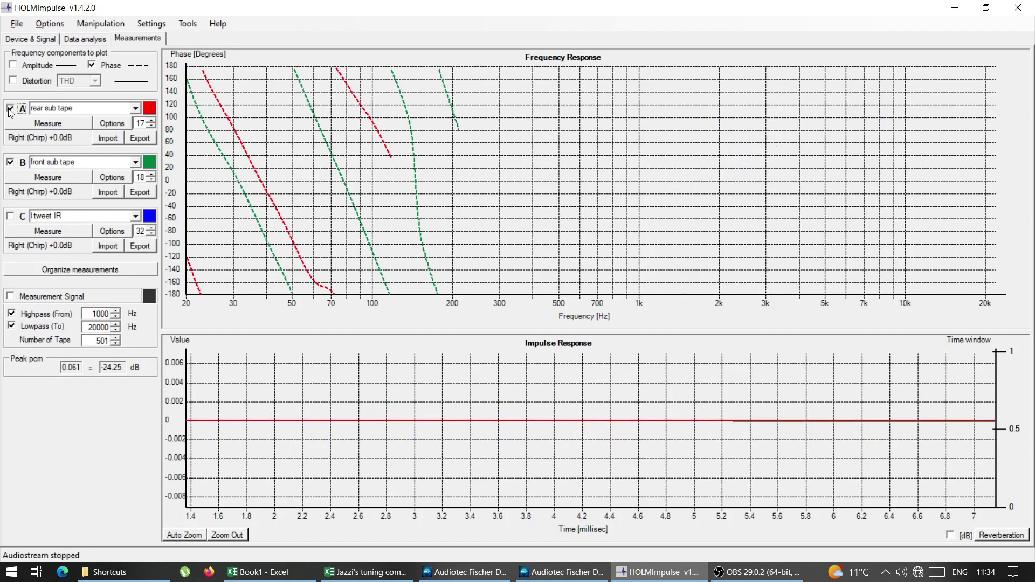
double_click(396, 406)
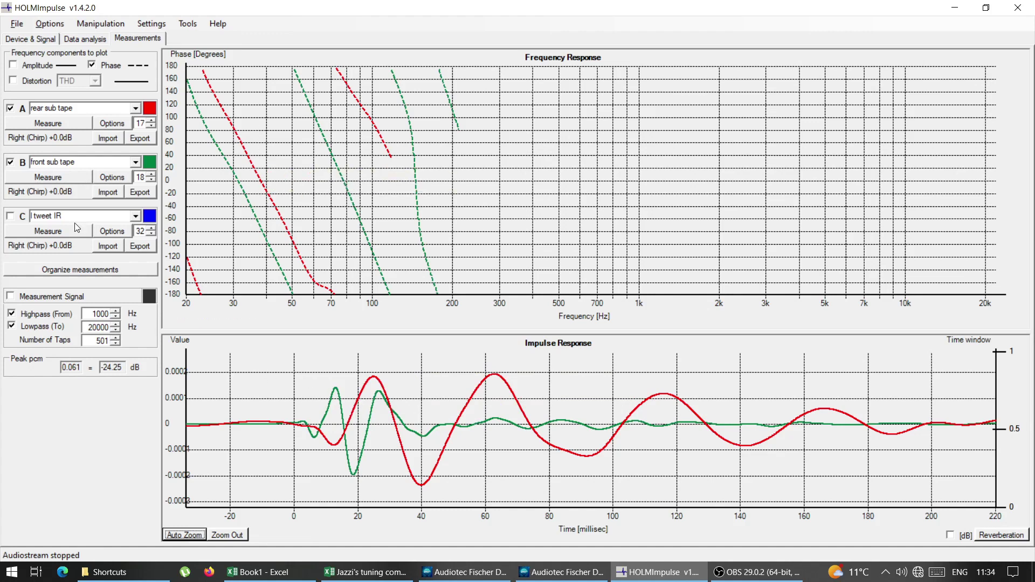
Load the l bass tape measurement into trace C, show it, and hide the rear sub tape trace
click(135, 217)
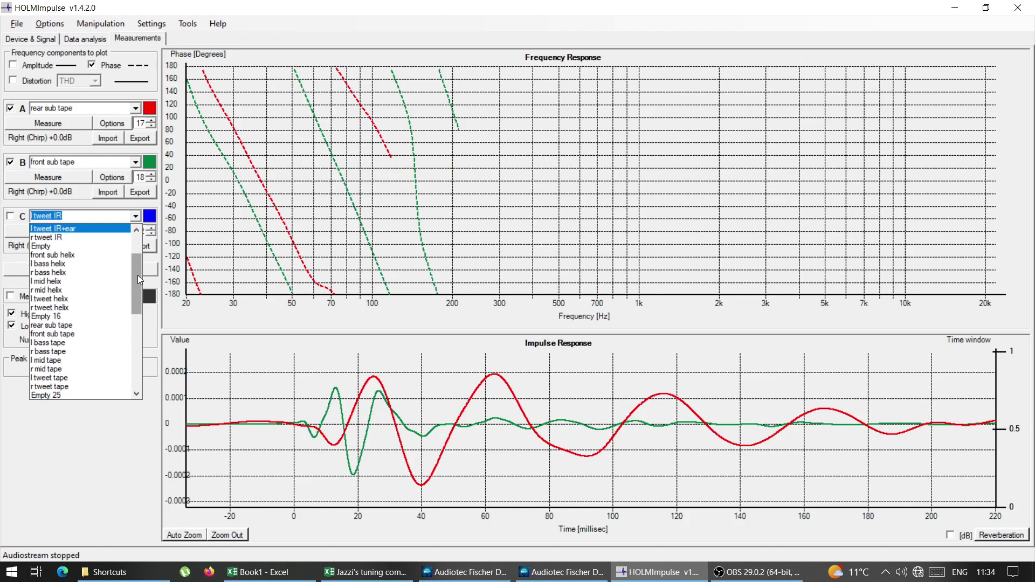
click(79, 342)
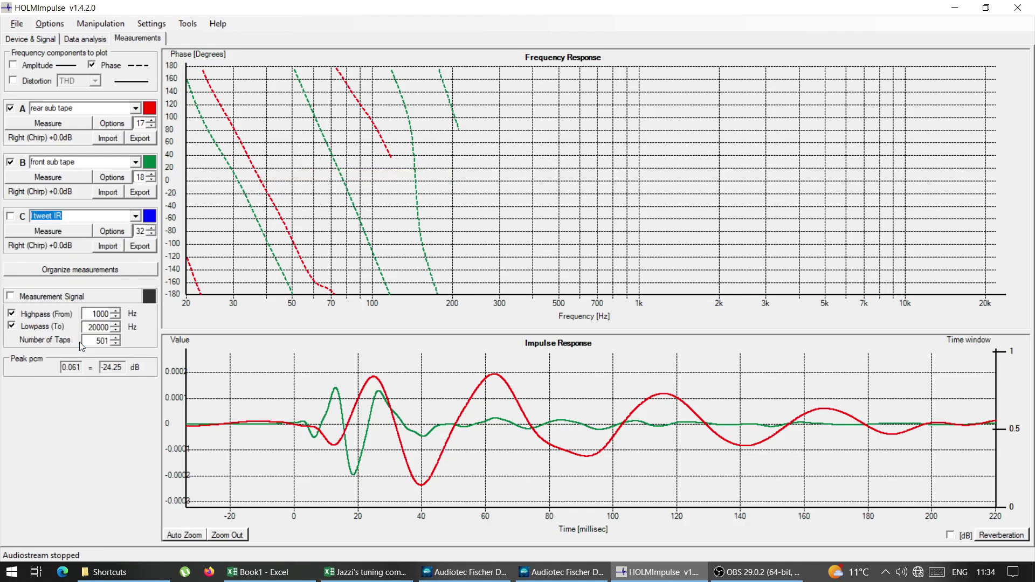
click(10, 217)
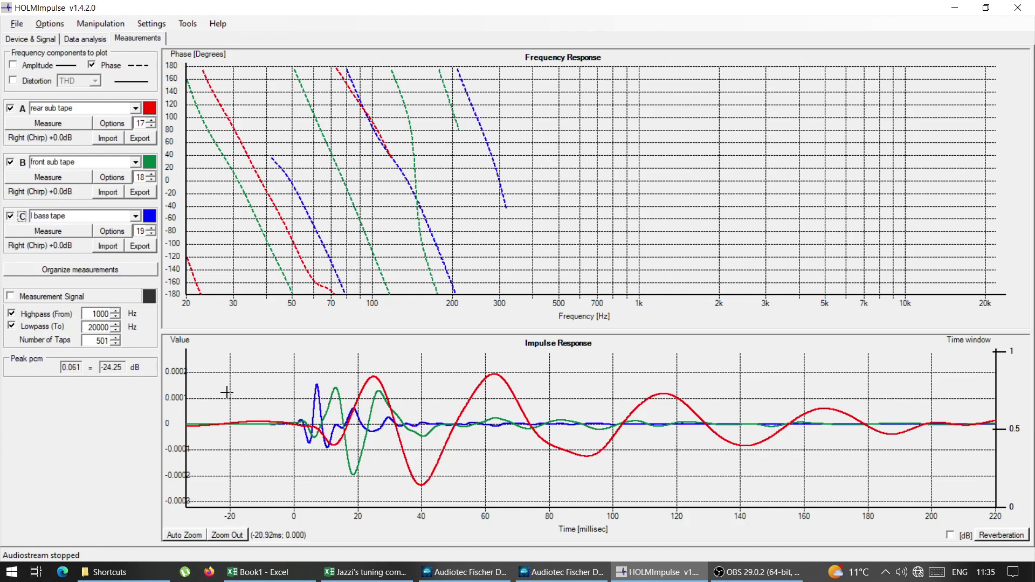
click(297, 427)
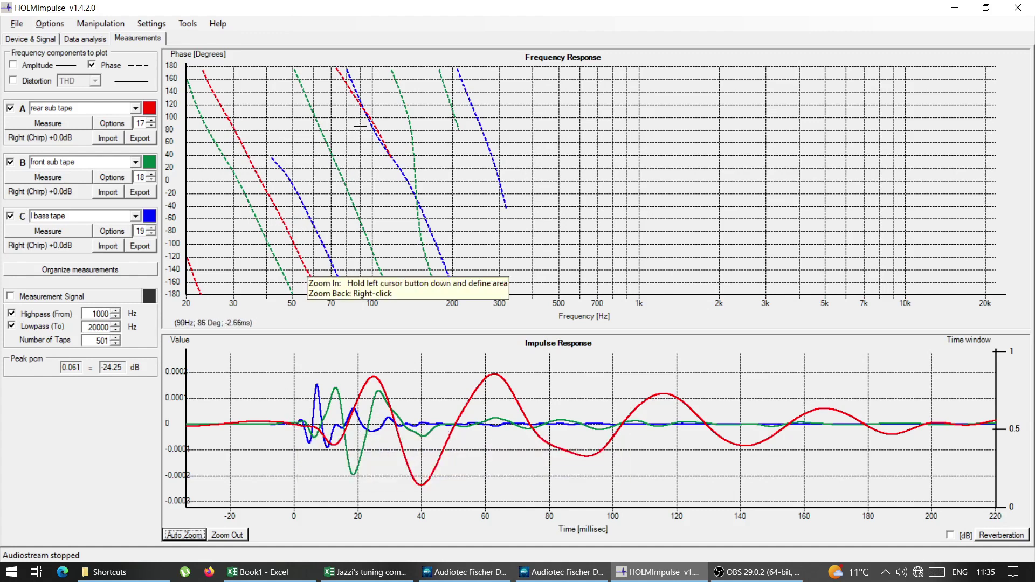
click(11, 108)
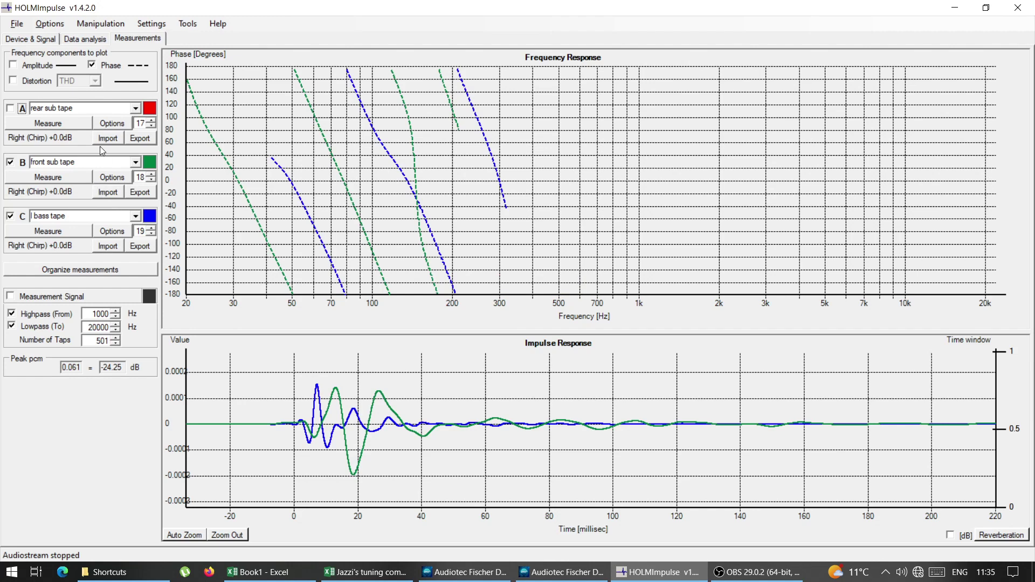
Try inverting the l bass tape measurement to compare its phase with the front sub tape curve
click(117, 235)
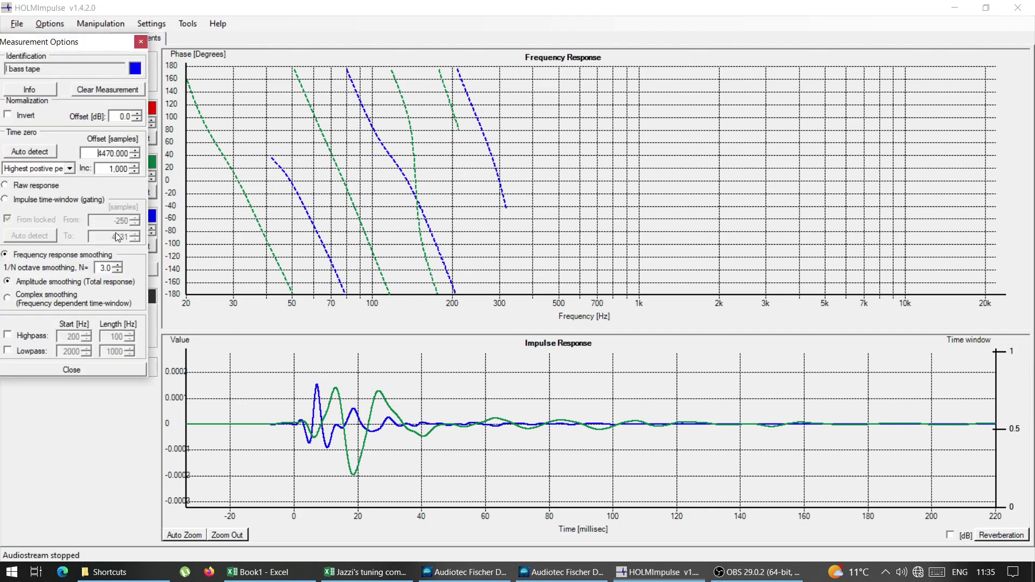
click(8, 117)
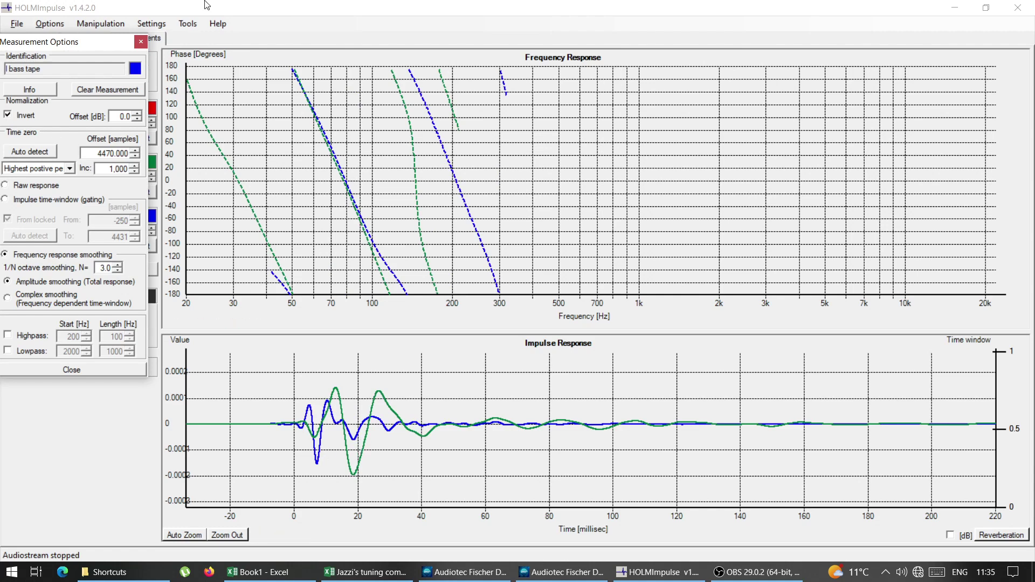
click(8, 116)
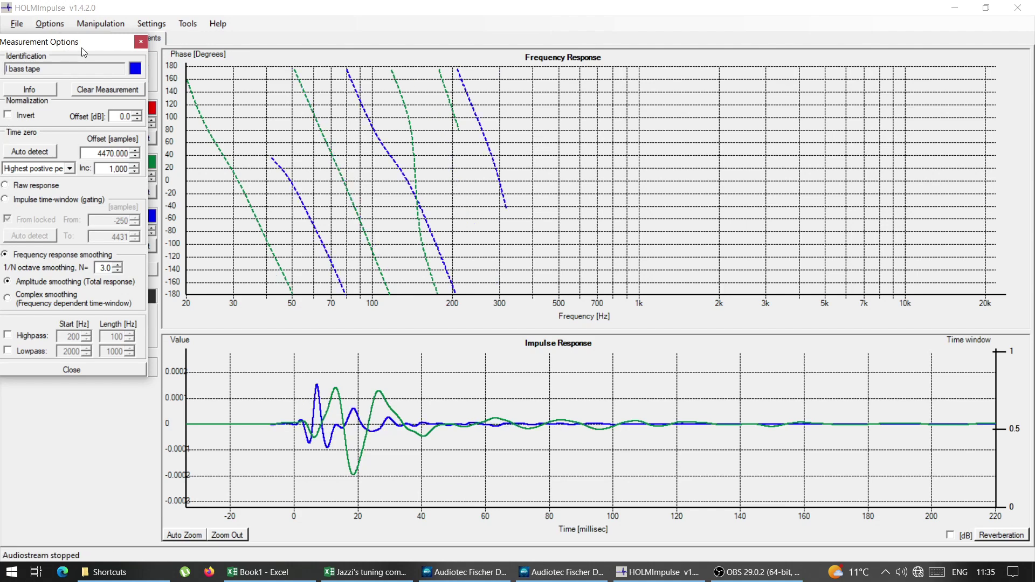
click(141, 42)
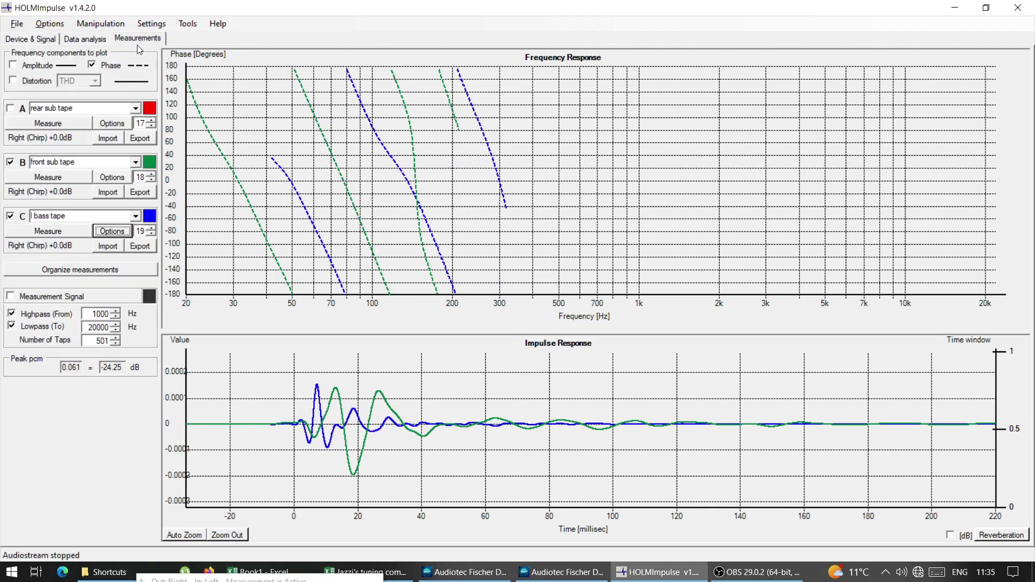
Replace front sub tape with the r bass tape measurement in trace B, show it, and enlarge the early impulse responses
click(10, 162)
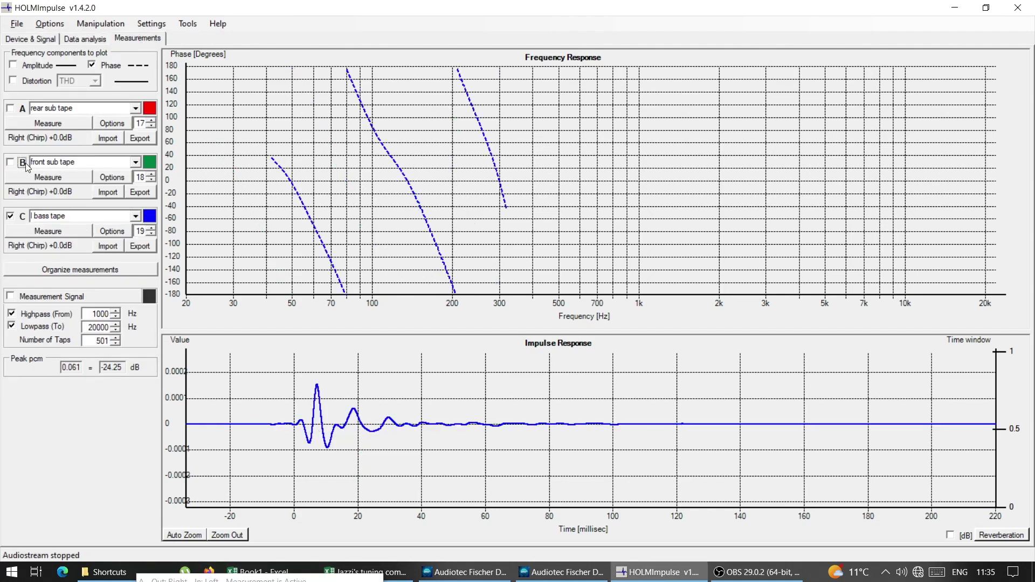
click(136, 163)
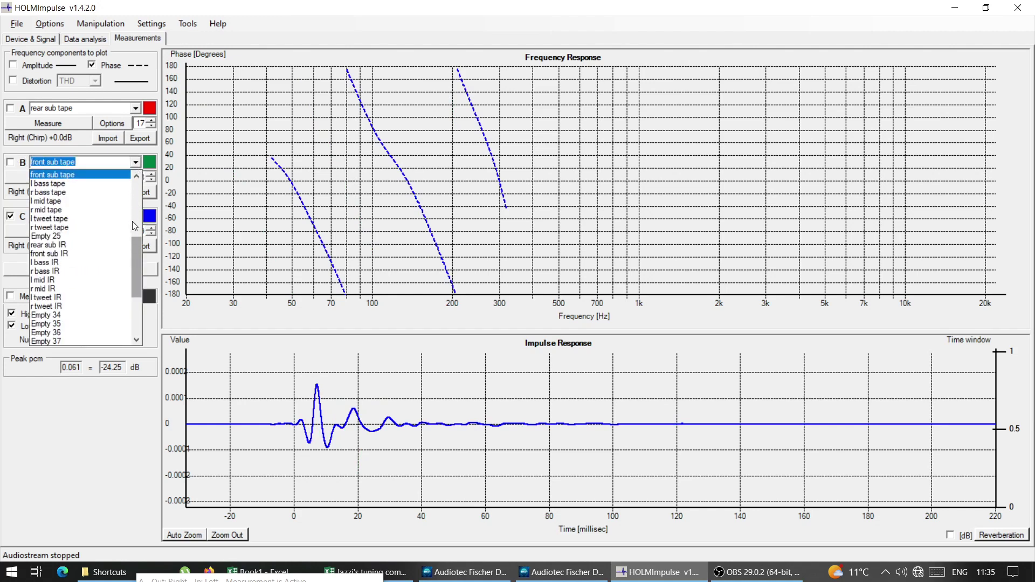
click(99, 193)
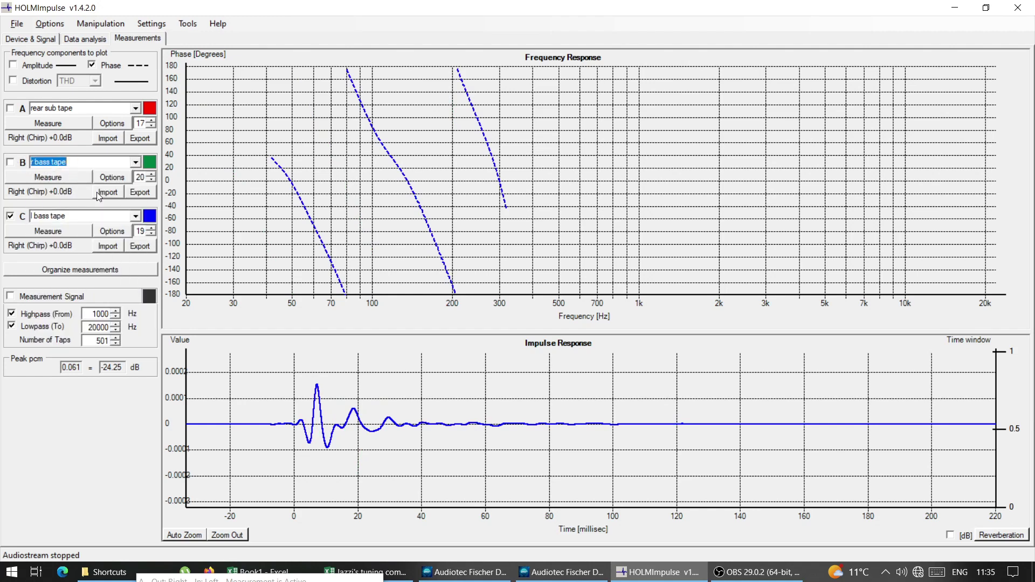
click(10, 163)
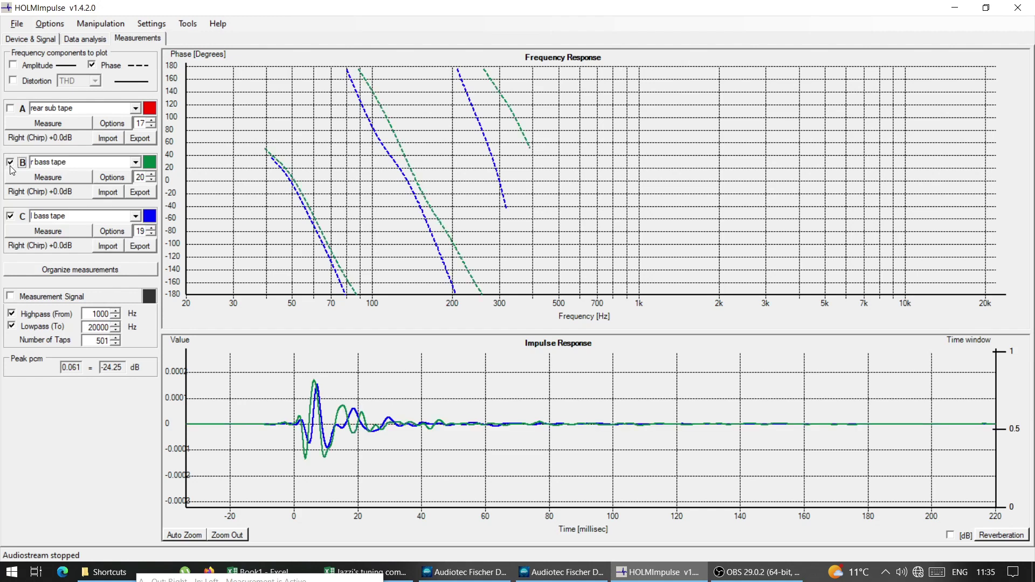
drag(280, 360, 471, 487)
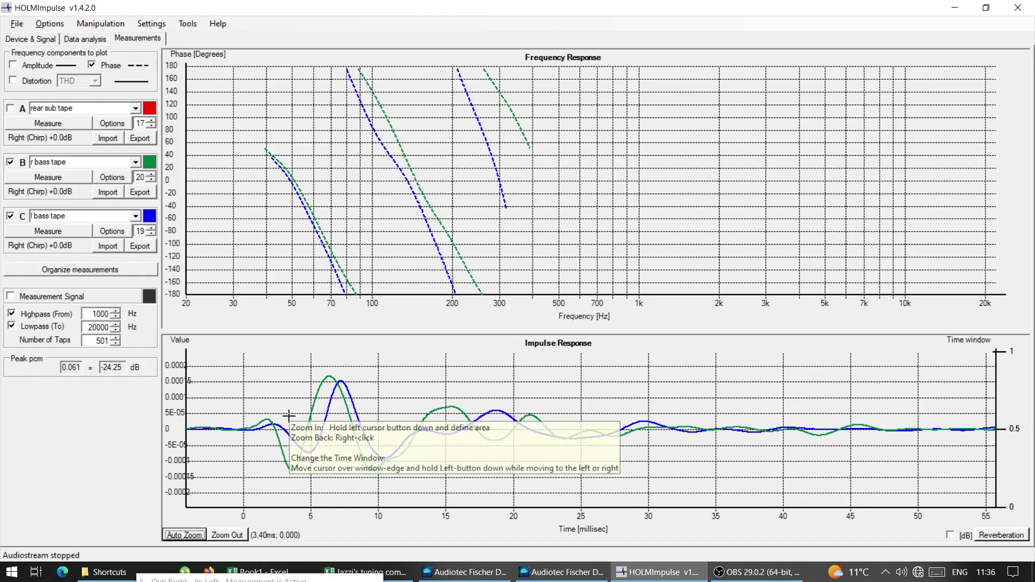
Load the l mid tape measurement into trace A, show it, and rescale the impulse response plot around its main peaks
click(136, 109)
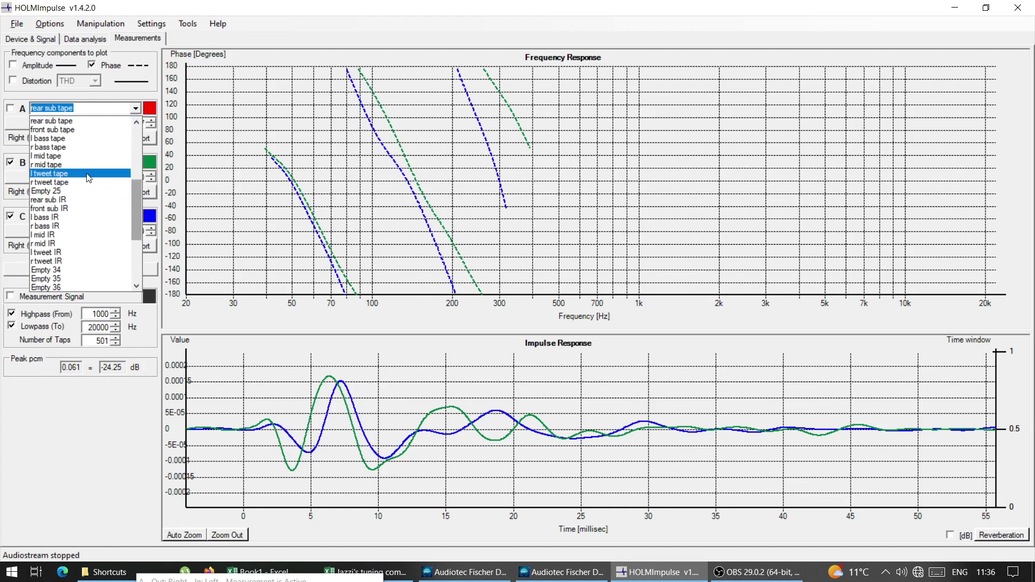
click(67, 155)
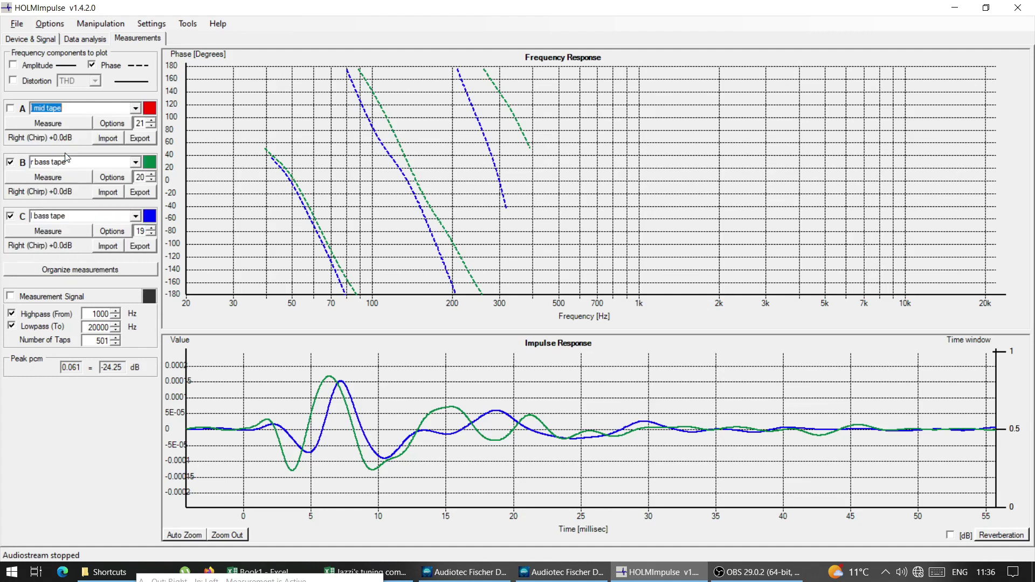
click(11, 109)
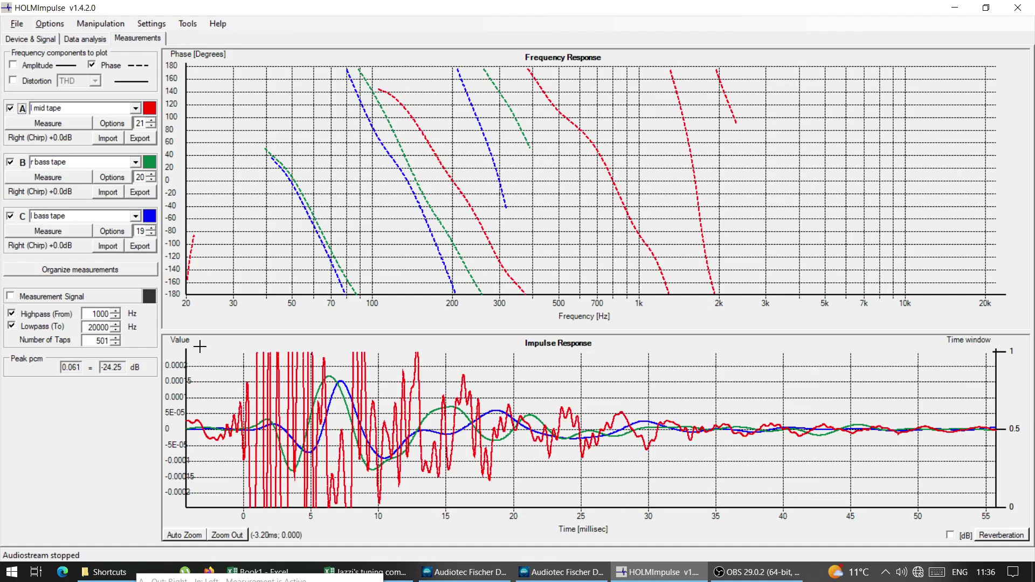
click(184, 535)
drag(249, 441, 390, 388)
drag(282, 379, 367, 495)
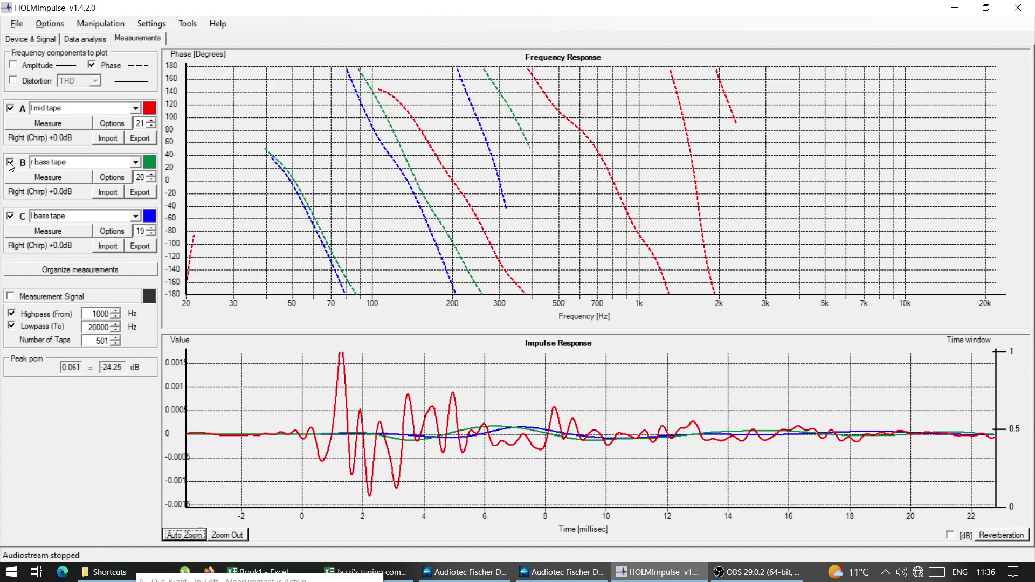
Hide the l bass tape trace and load the r mid tape measurement into trace B
click(10, 216)
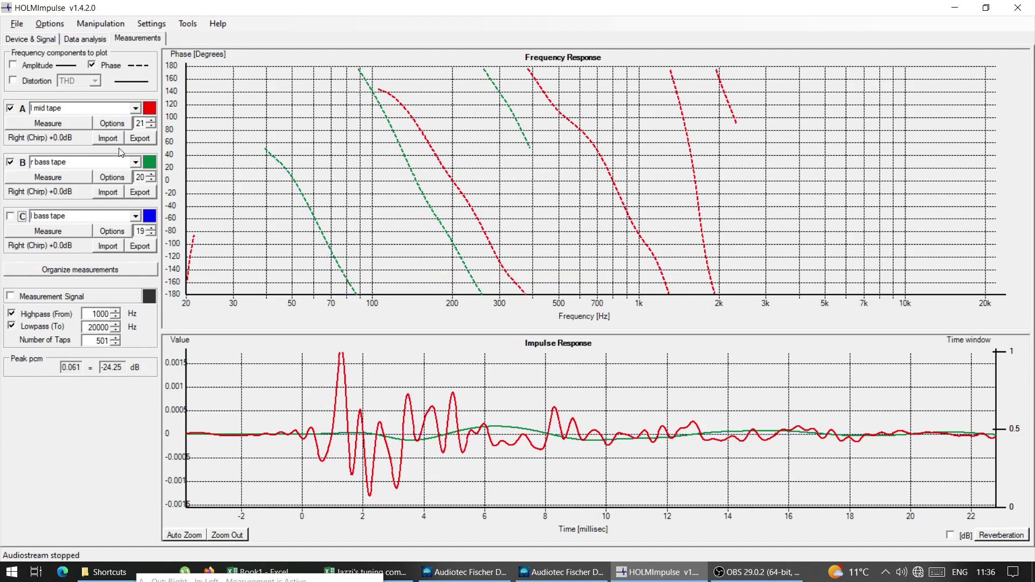
click(135, 162)
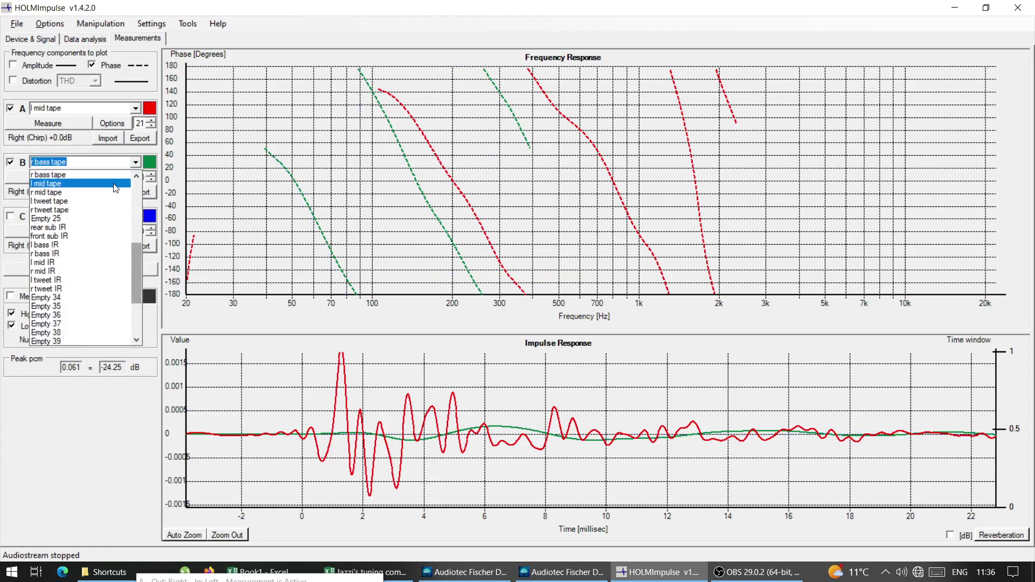
click(84, 192)
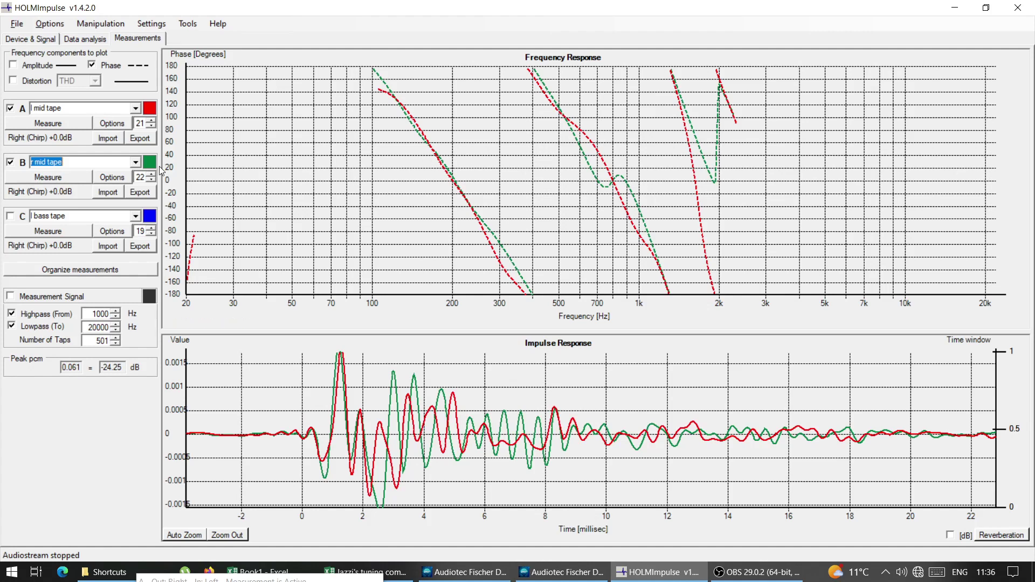
Load the l tweet tape measurement into trace C, show it, and rescale the impulse response plot around the initial peaks
click(136, 216)
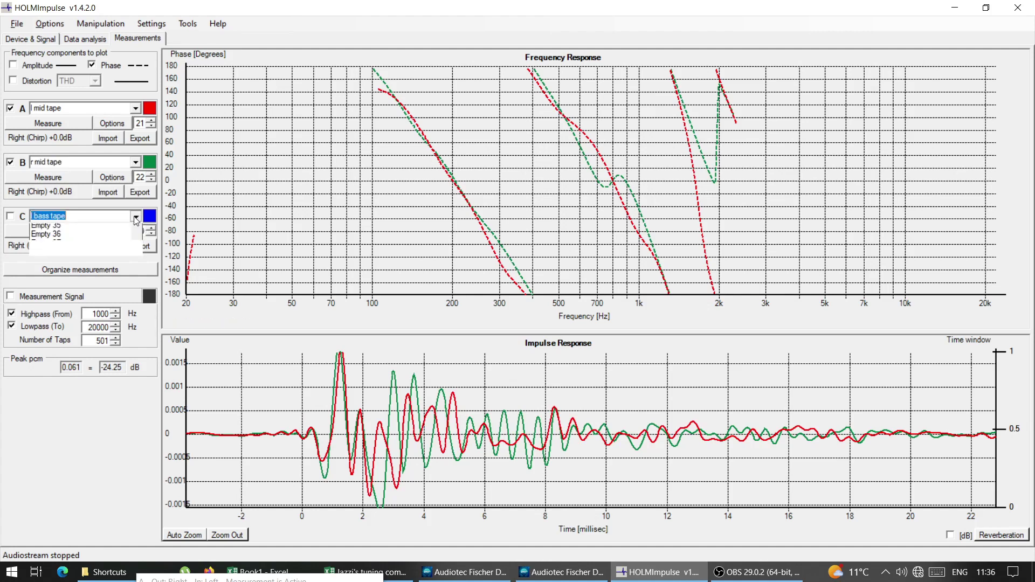
click(84, 267)
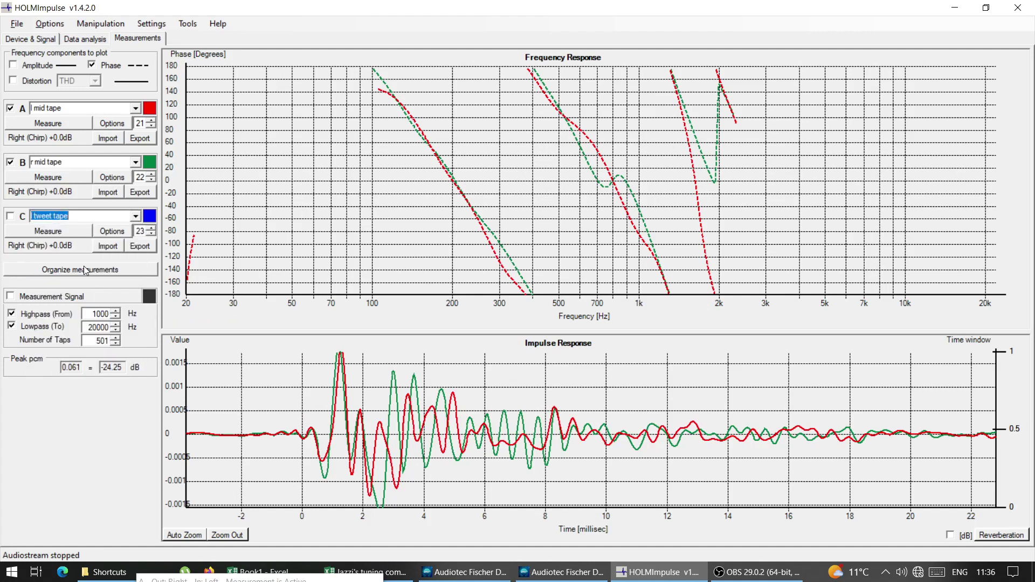
click(11, 217)
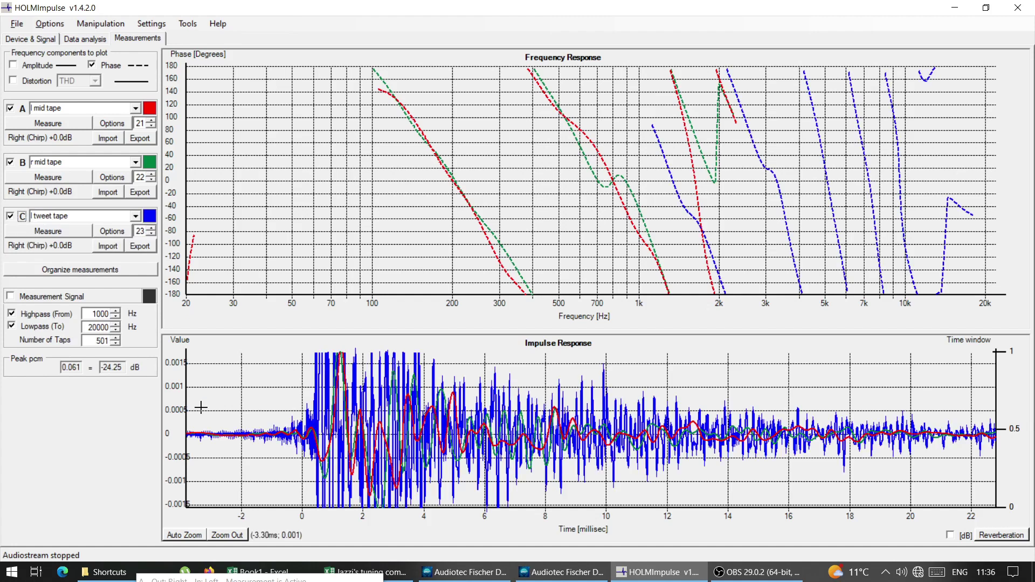
click(183, 535)
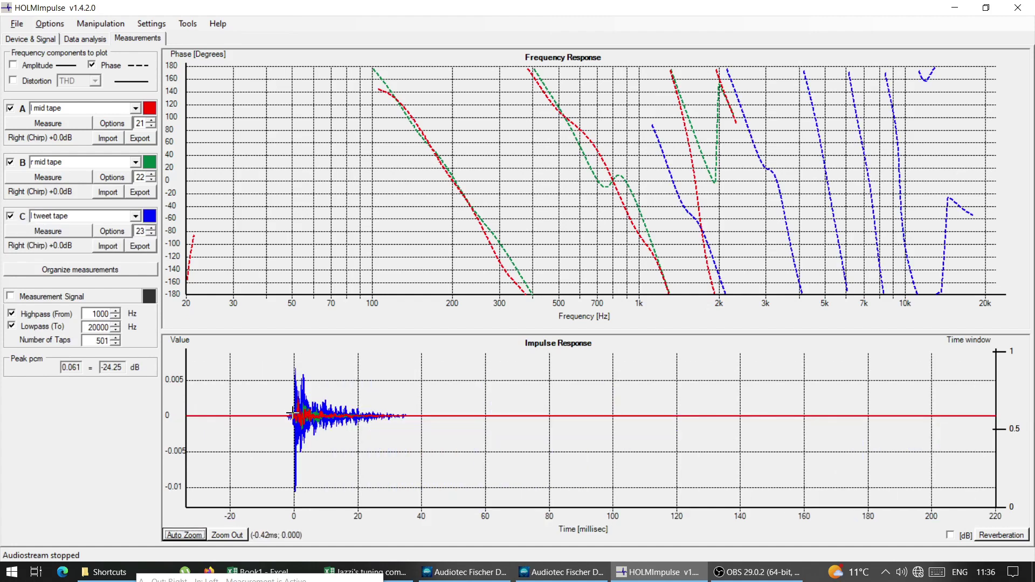
drag(283, 392, 394, 474)
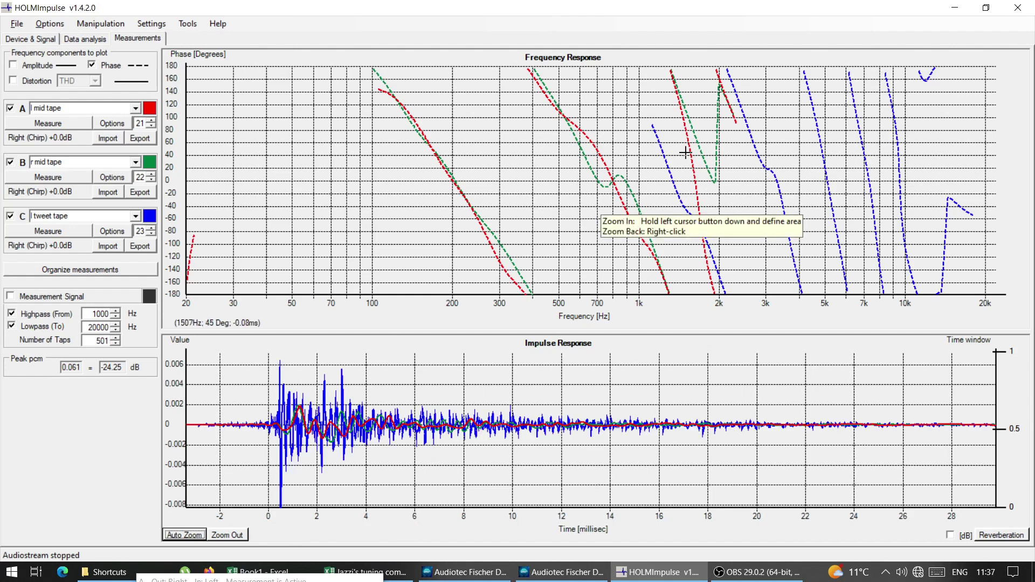
Replace r mid tape with the r tweet tape measurement in trace B and show it
click(11, 163)
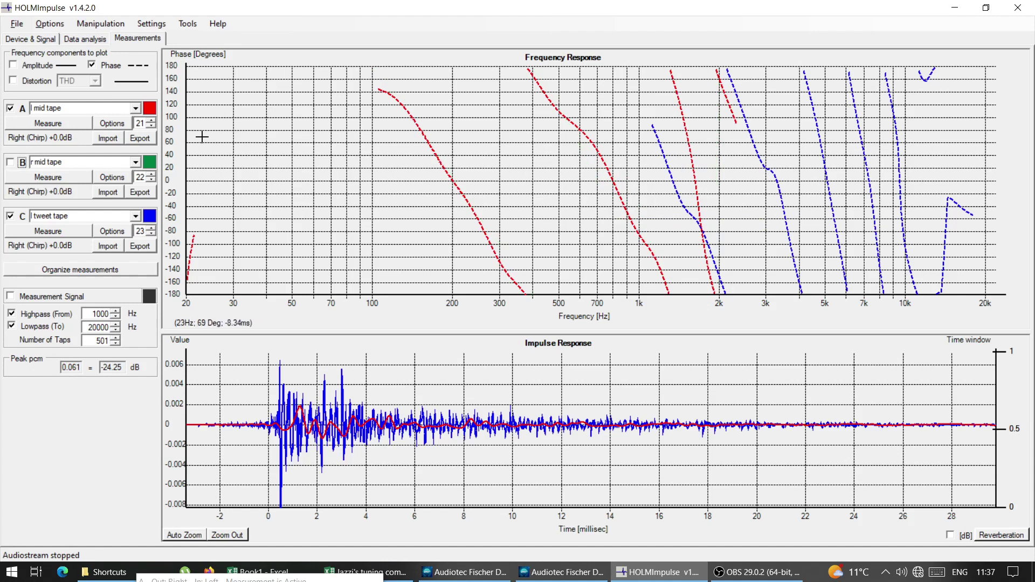
click(136, 162)
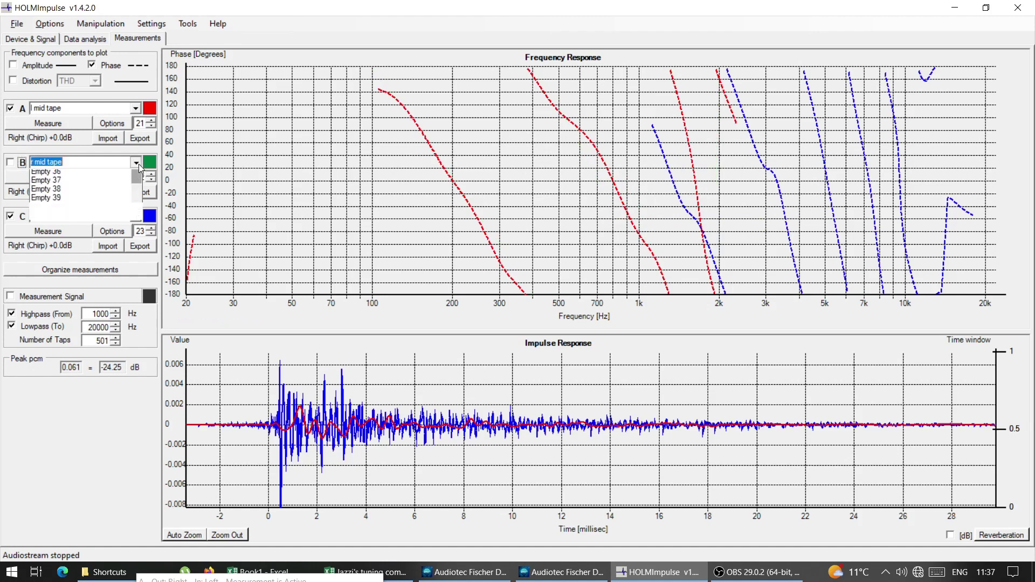
click(100, 194)
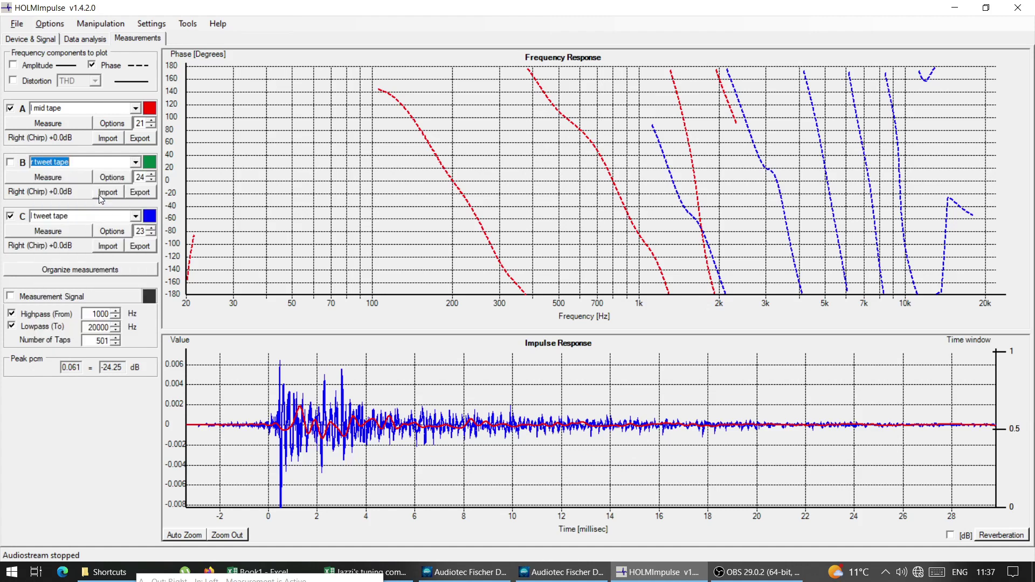
click(10, 164)
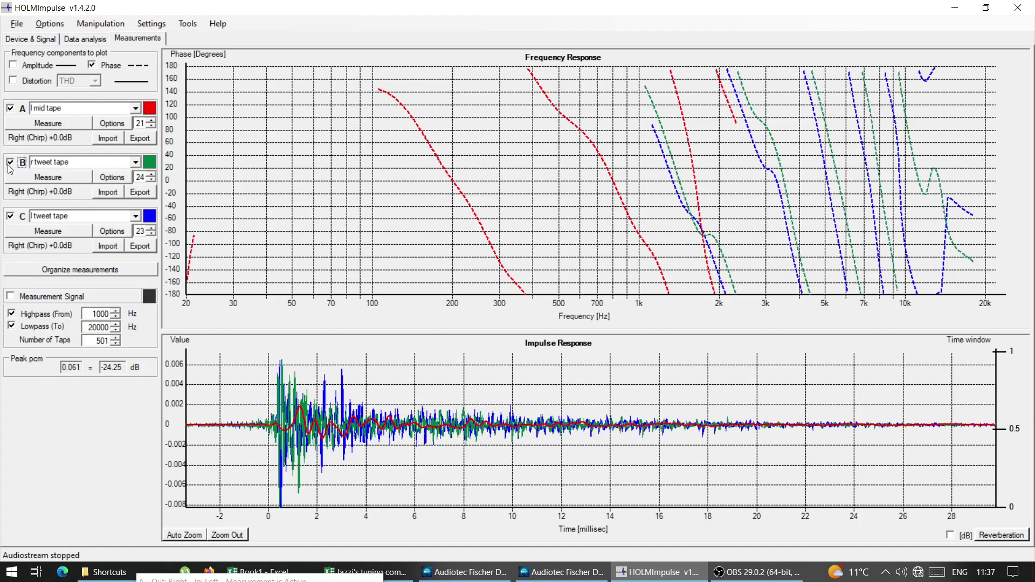
Hide the l mid tape trace and inspect the first few milliseconds of the two tweeter impulse responses up close
click(9, 109)
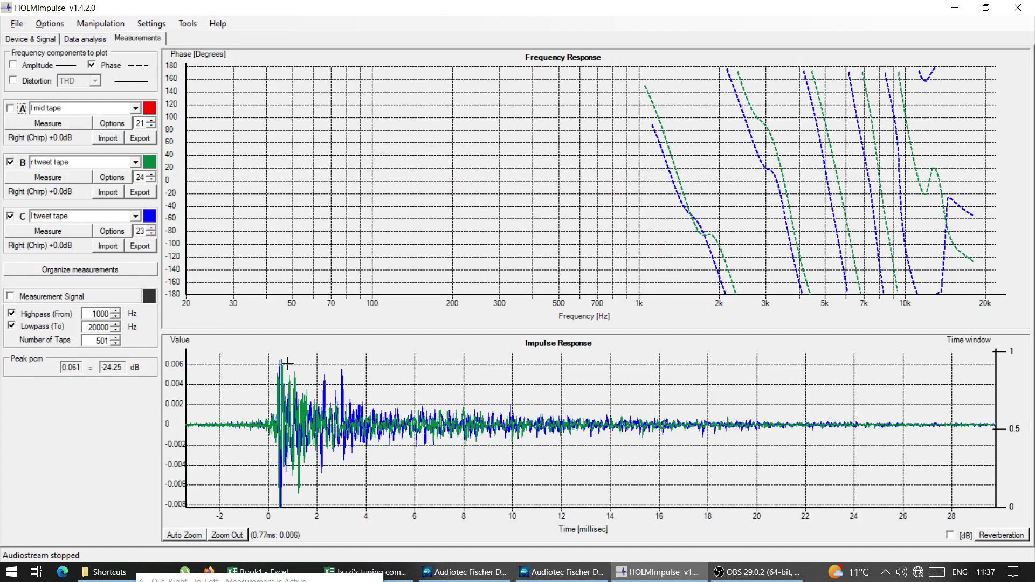
drag(261, 358, 421, 507)
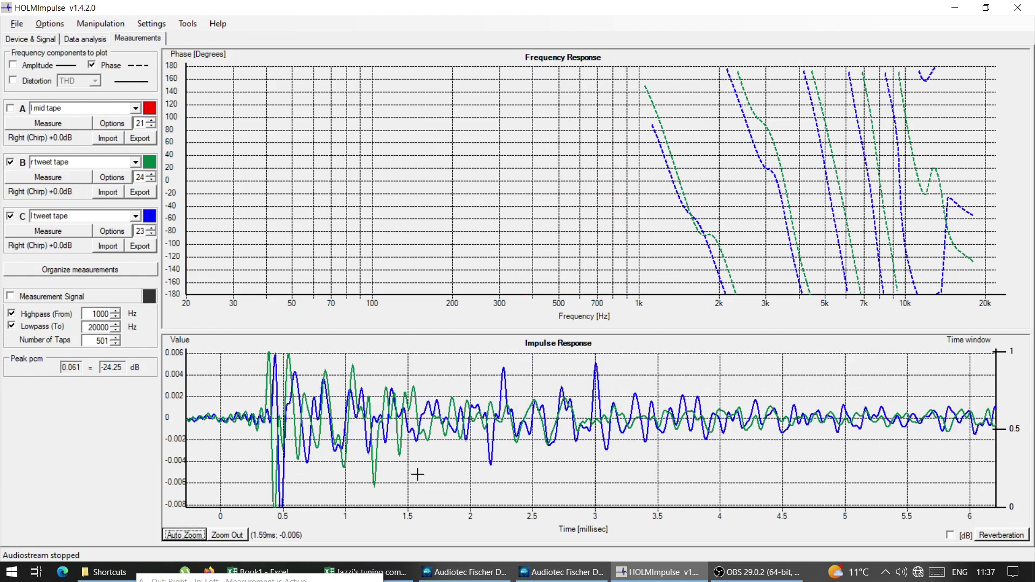
right_click(415, 449)
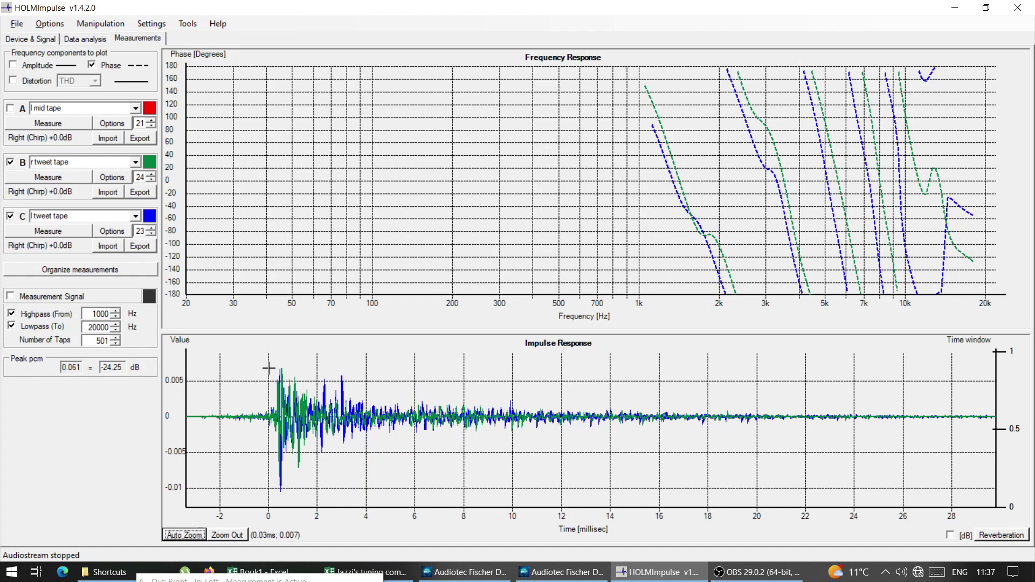
drag(268, 379, 362, 493)
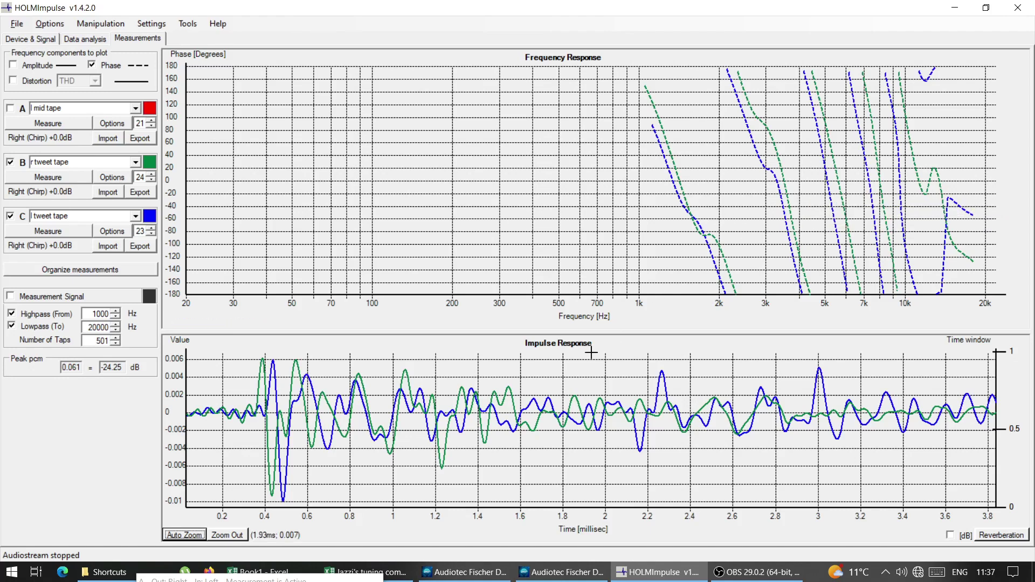
right_click(510, 380)
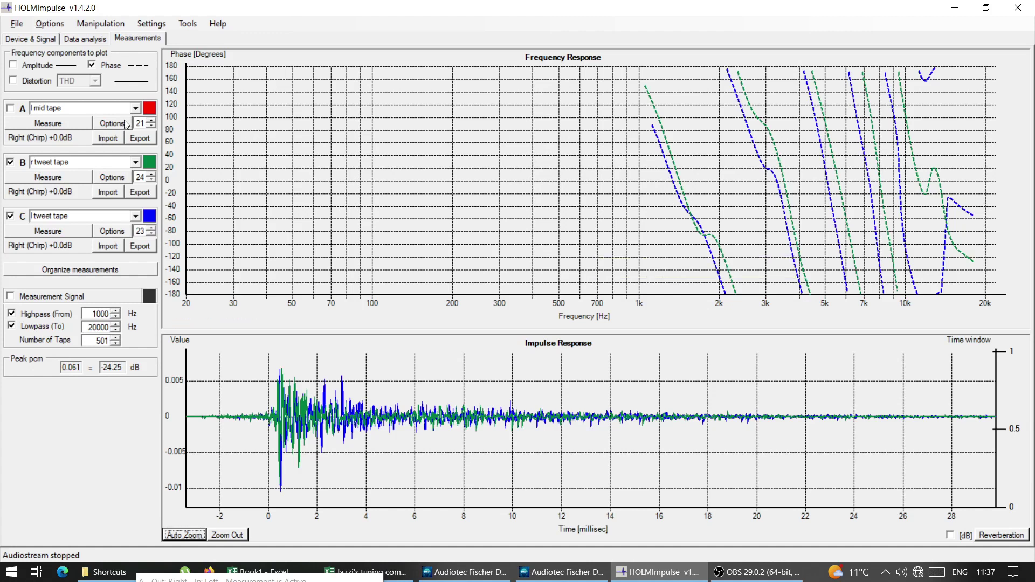
Load the front sub helix measurement into trace A and show it
click(136, 109)
drag(138, 218, 136, 175)
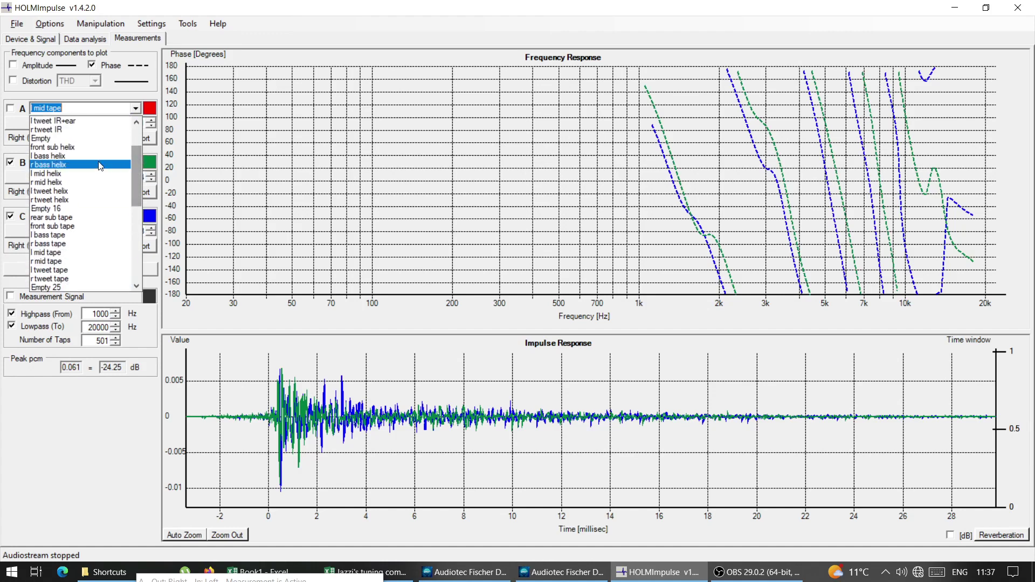
click(50, 150)
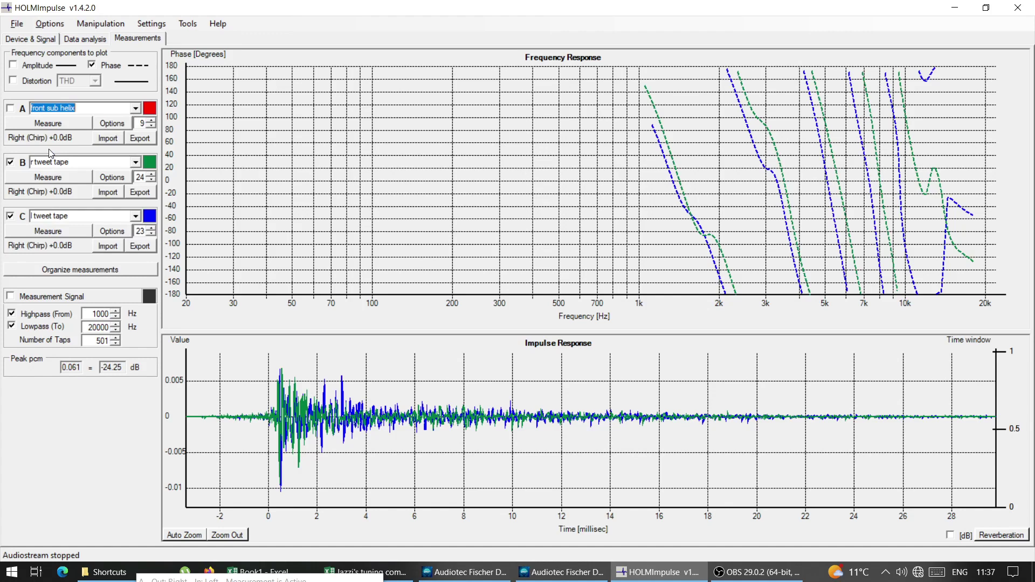
click(11, 109)
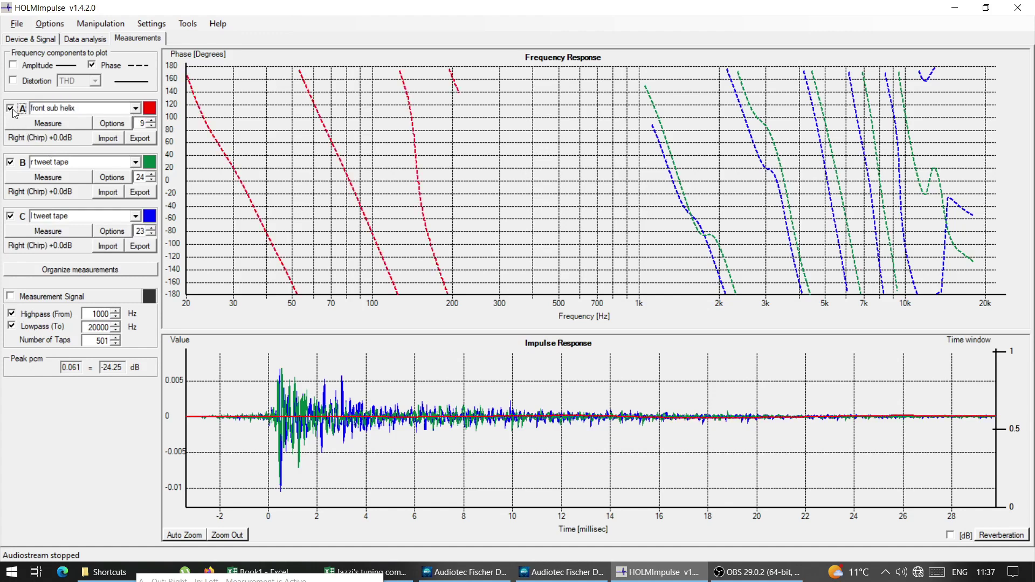
Load the r bass helix measurement into trace B
click(135, 162)
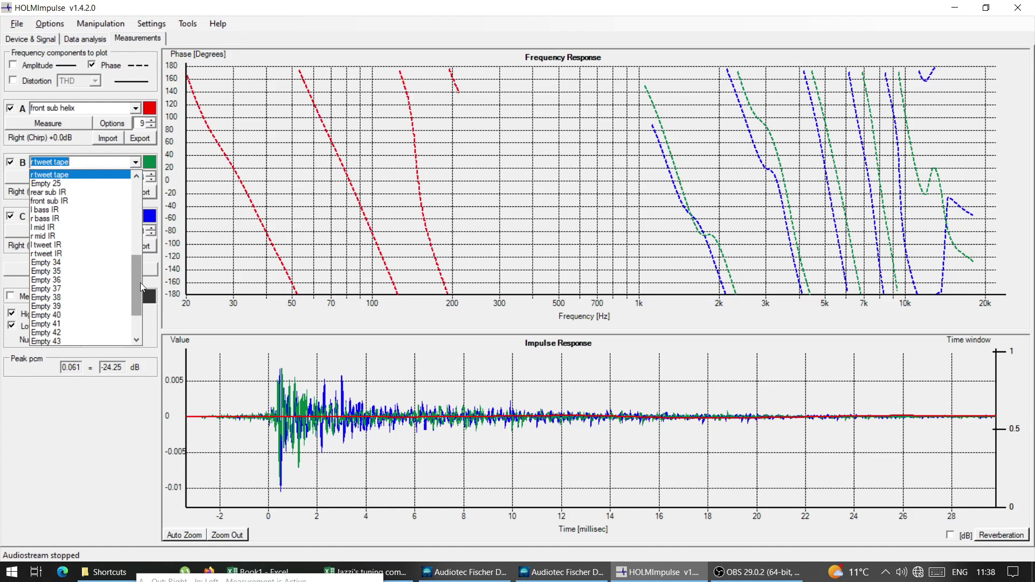
scroll(142, 287, up, 4)
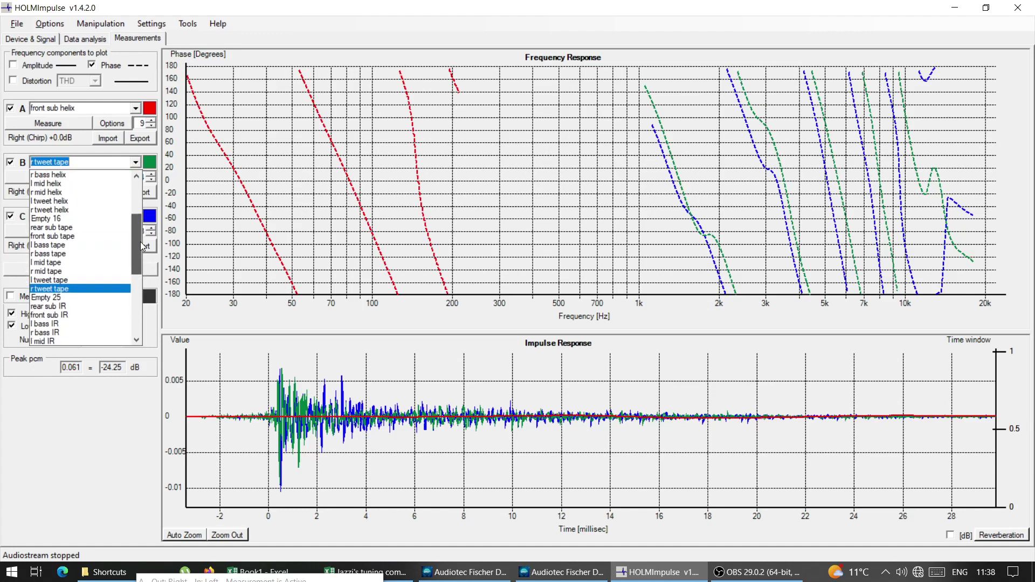
click(70, 178)
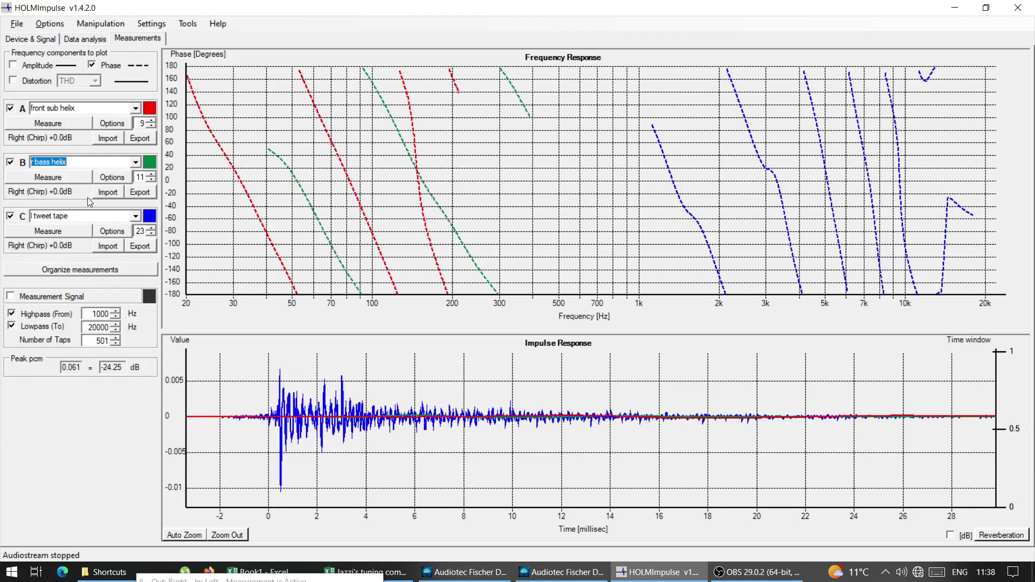
Load the l bass helix measurement into trace C and fit the impulse response plot to the three helix curves
click(135, 217)
drag(137, 333, 142, 287)
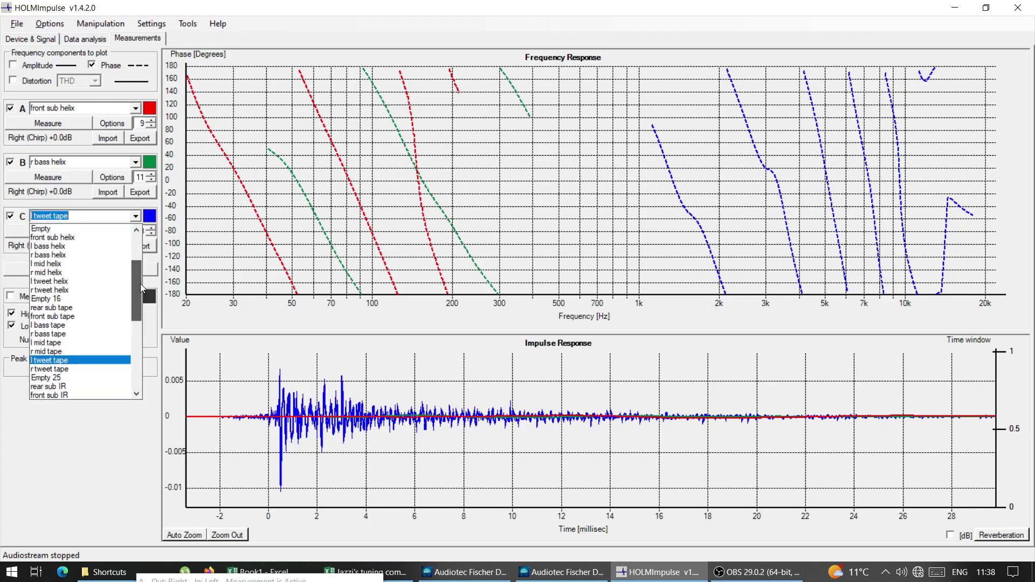
click(66, 247)
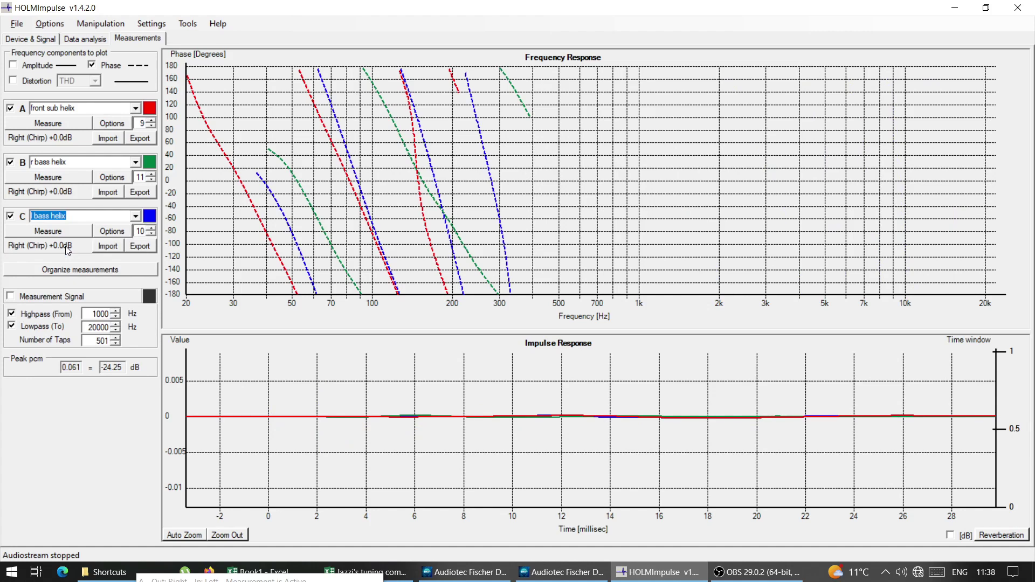
key(alt+a)
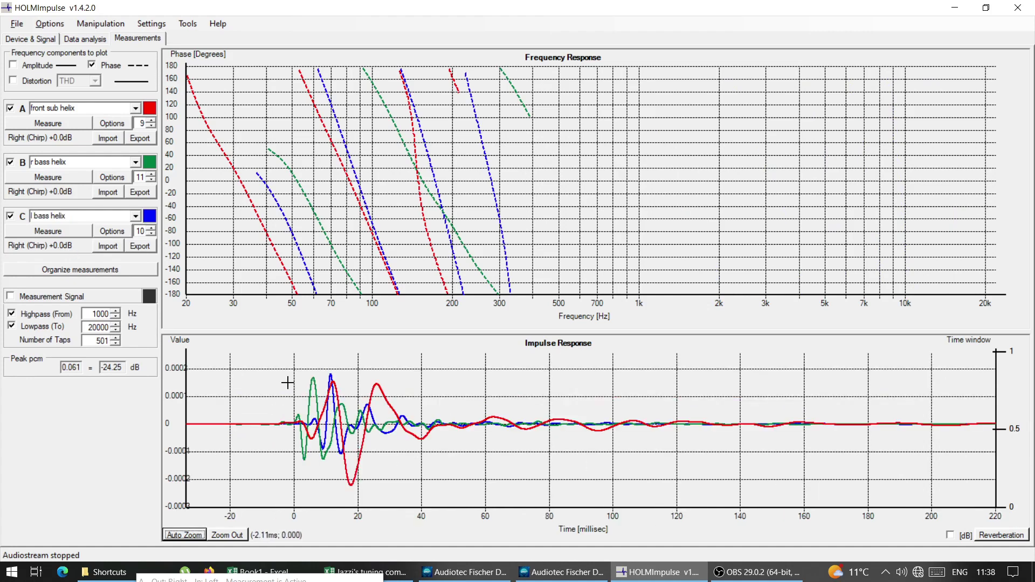
Inspect the first 50 ms of the helix impulse responses, toggling the r bass trace to compare the front sub and l bass
drag(282, 365, 453, 498)
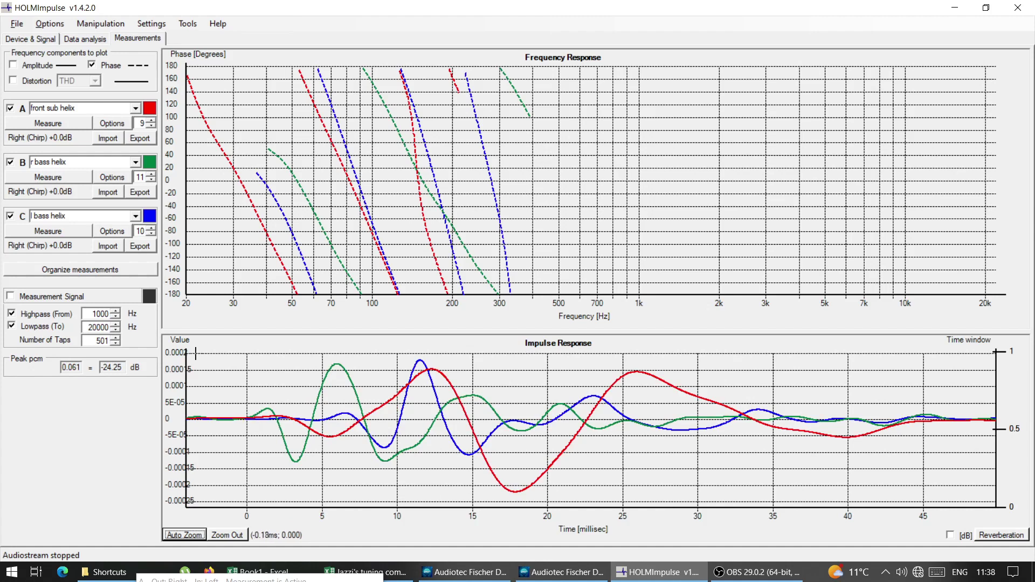
click(10, 163)
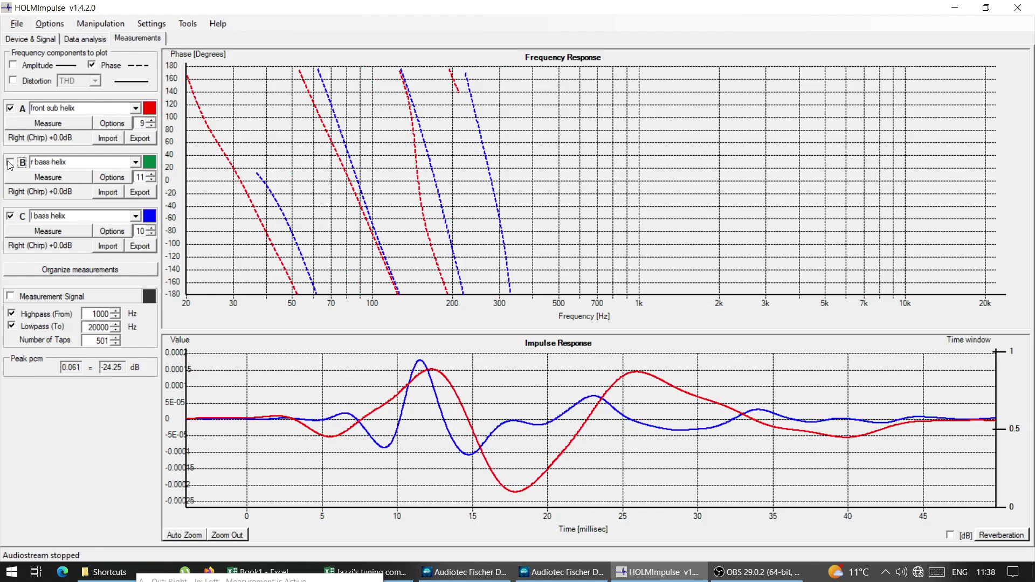
click(10, 163)
click(10, 163)
click(10, 163)
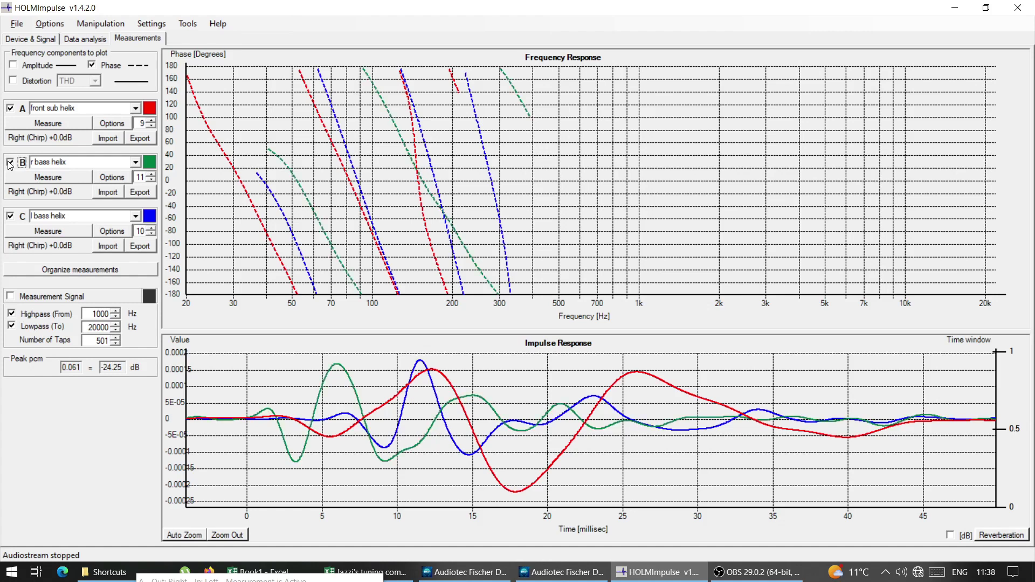
click(10, 163)
click(11, 163)
click(10, 163)
click(11, 163)
Compare the l bass helix trace with the r bass and front sub traces in turn, leaving only the two bass traces shown
click(10, 110)
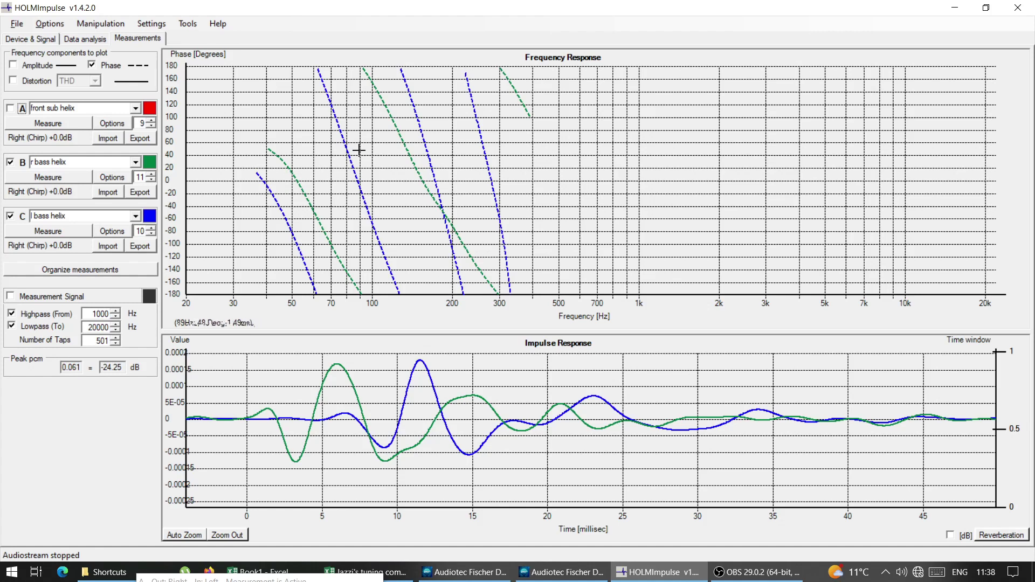
click(10, 109)
click(11, 163)
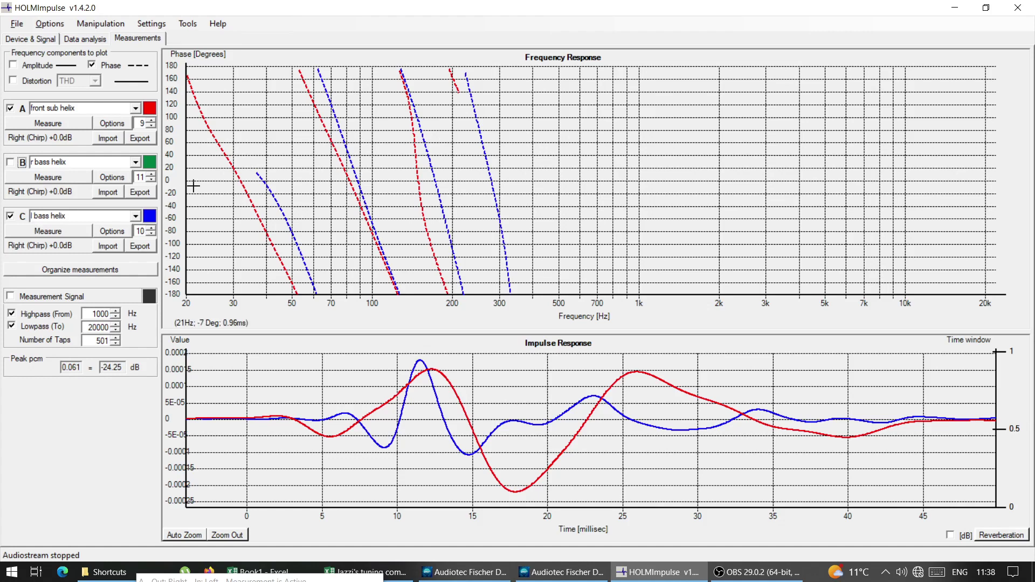
click(10, 162)
click(10, 109)
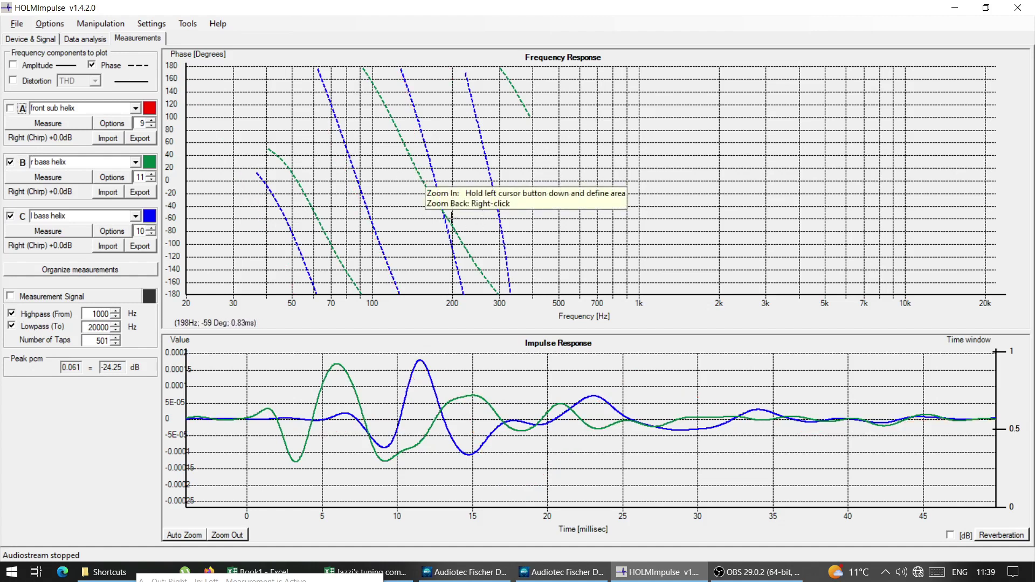
click(184, 535)
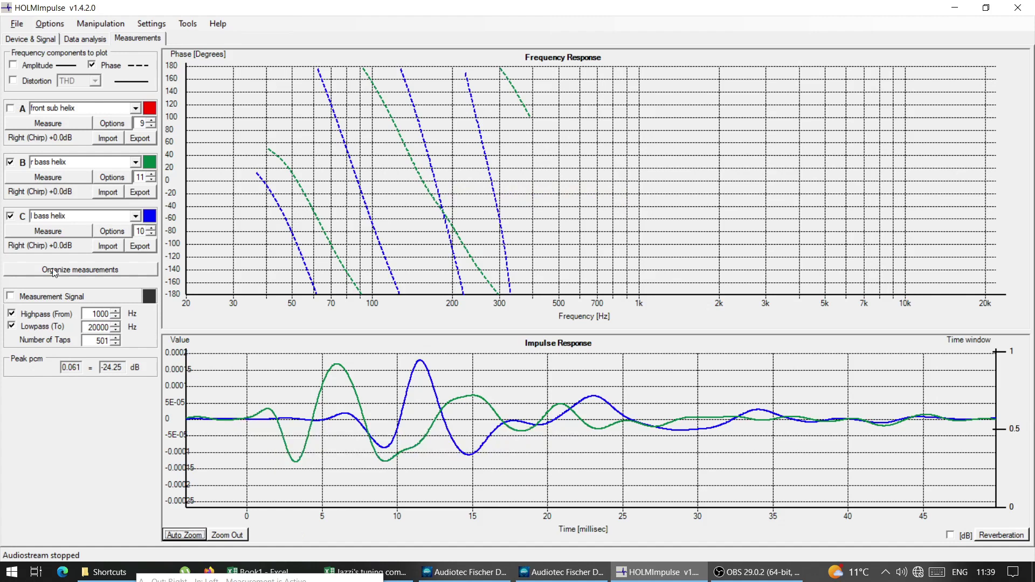
Load l mid helix into trace B and r mid helix into trace C, and enlarge the first 22 ms of their impulse responses
click(135, 162)
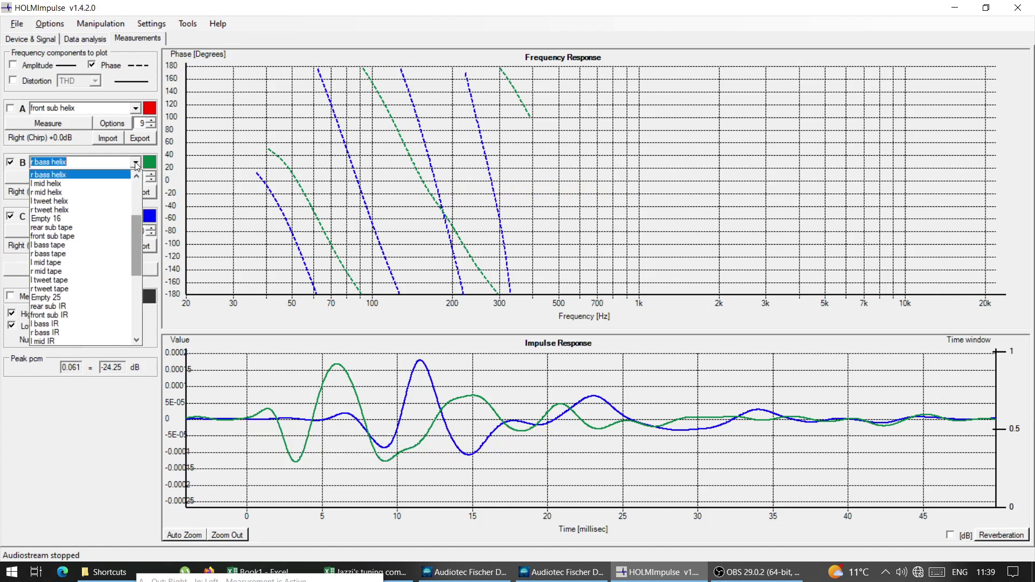
click(105, 184)
click(136, 217)
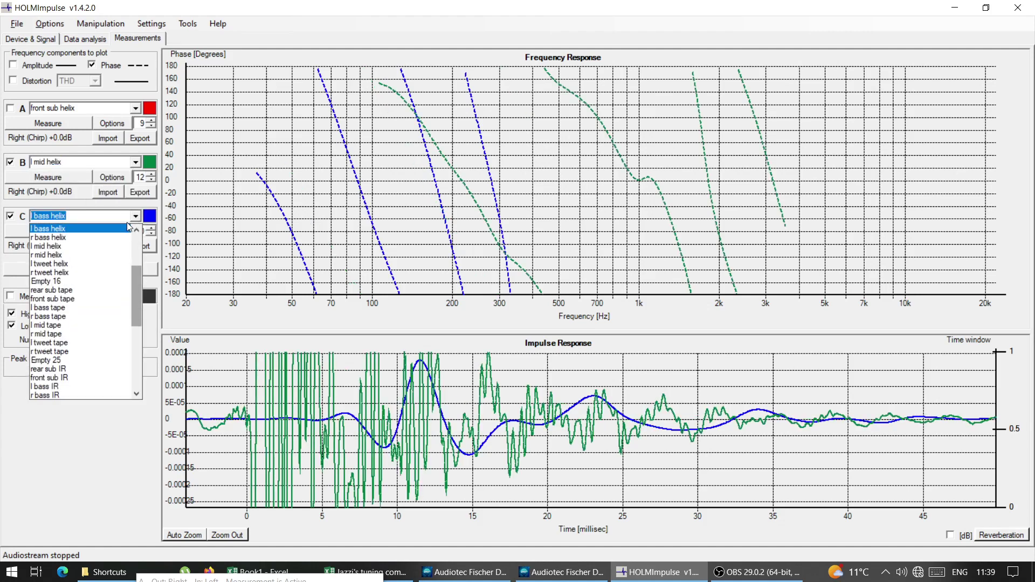
click(95, 255)
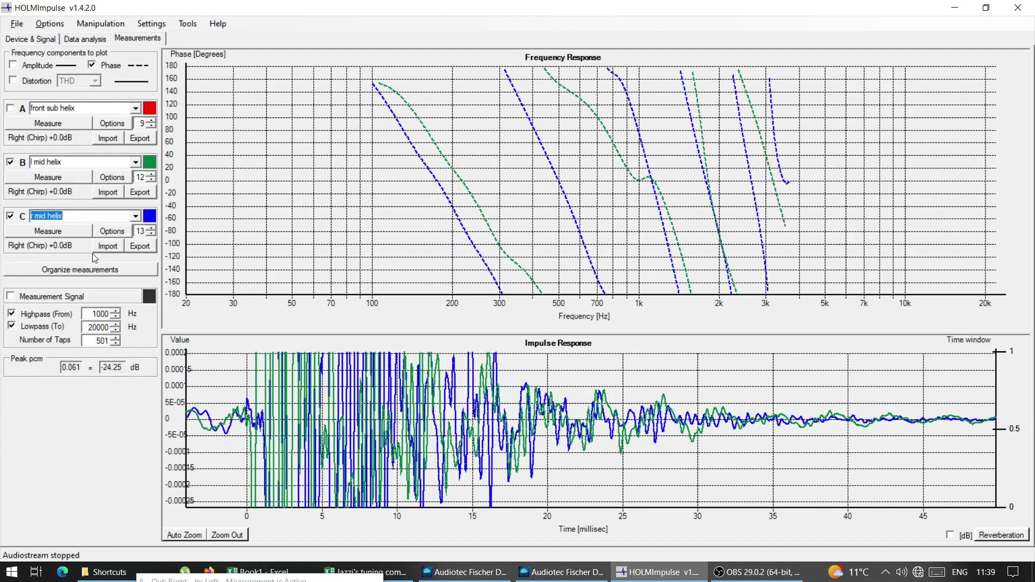
click(184, 535)
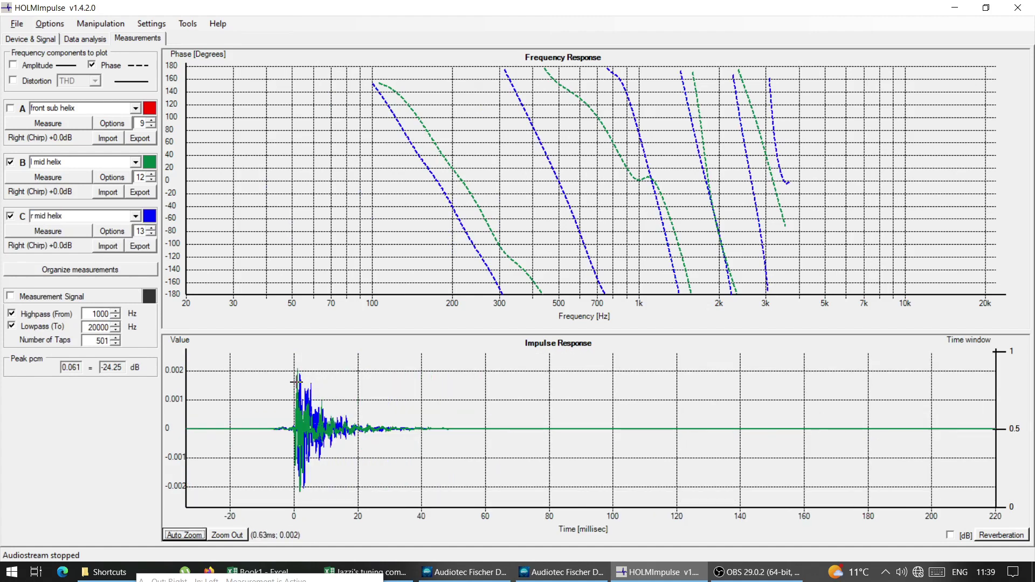
drag(285, 368, 369, 499)
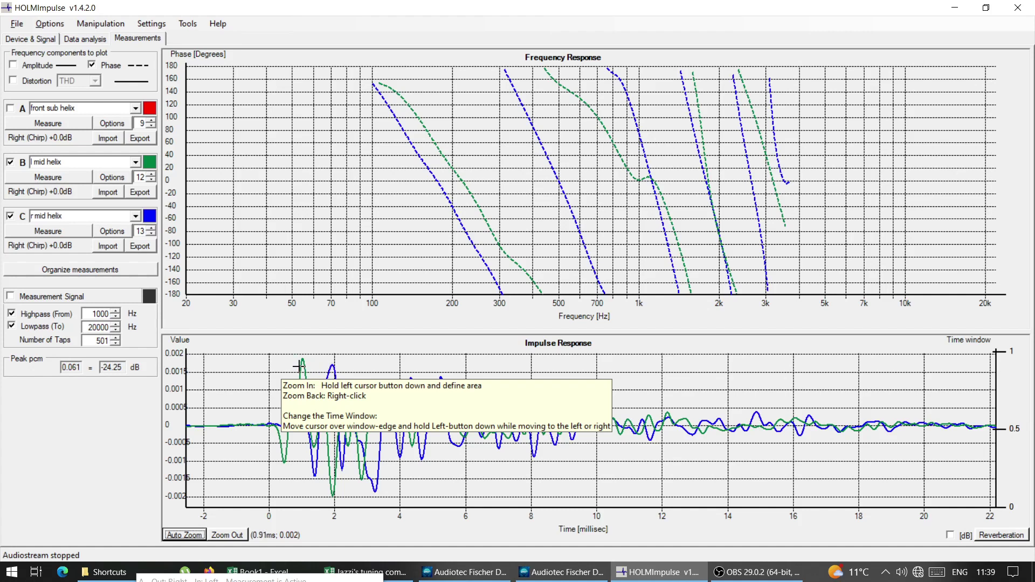
Load the l tweet helix measurement into trace B and the r tweet helix measurement into trace C
click(135, 163)
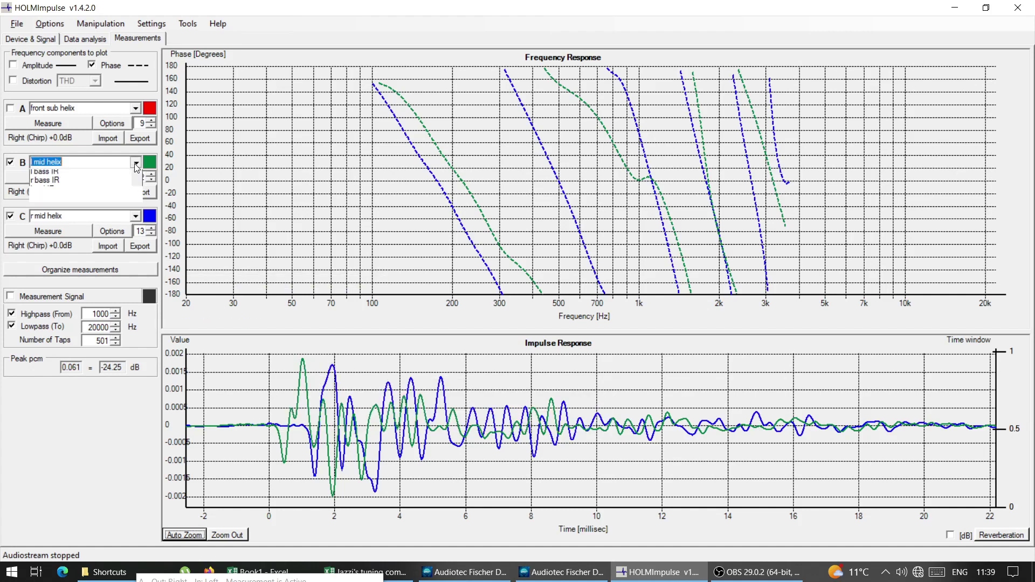
click(95, 193)
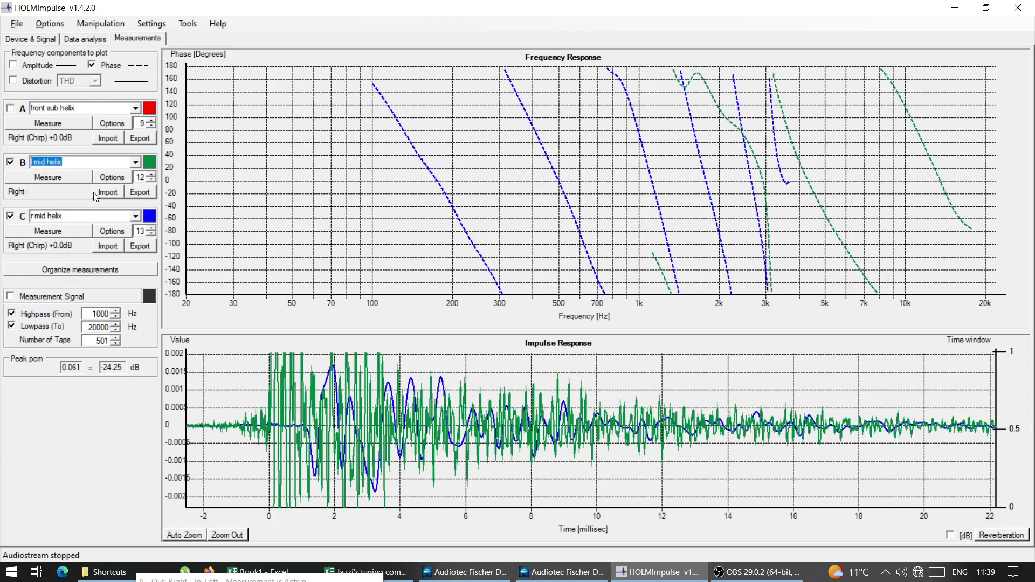
click(136, 217)
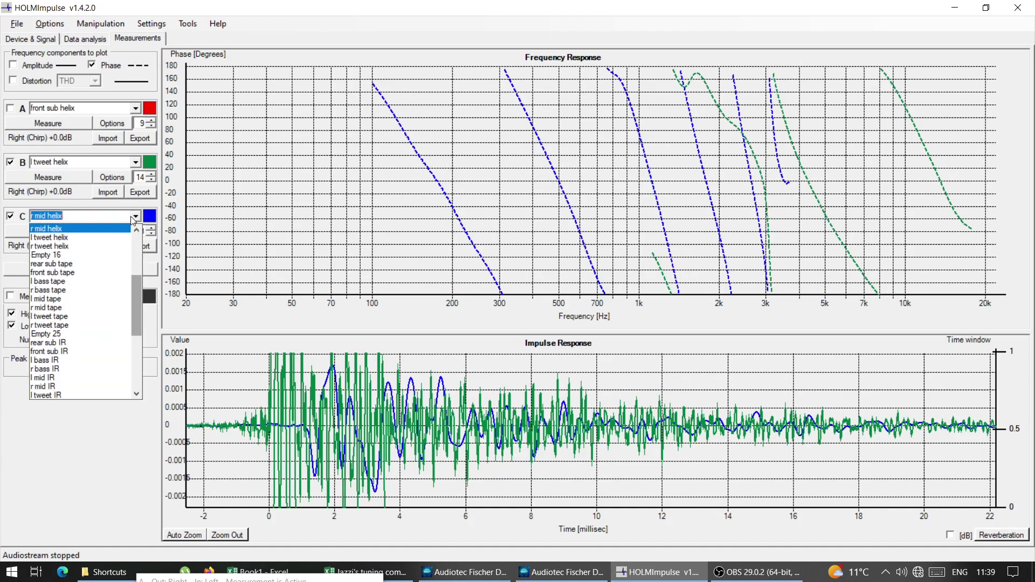
click(101, 249)
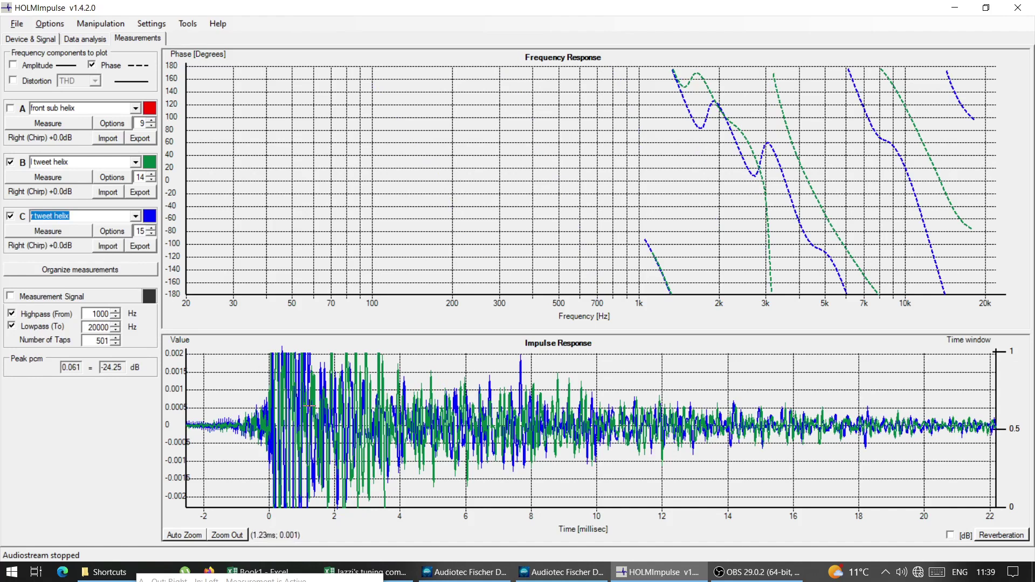
Inspect the first 2 ms of the two helix tweeter impulse responses up close and return to the wider view
double_click(315, 420)
drag(286, 365, 363, 488)
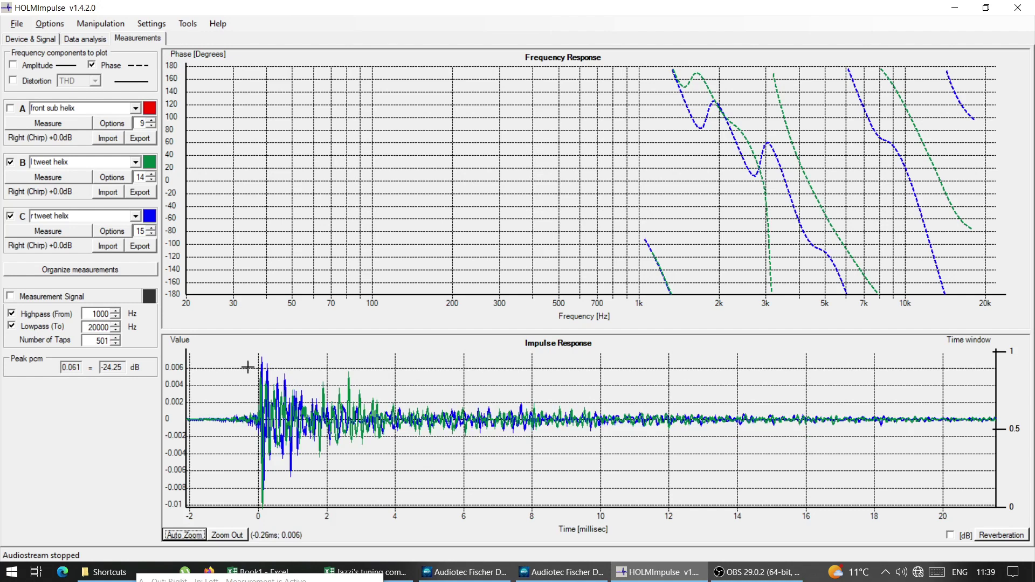
drag(247, 368, 328, 484)
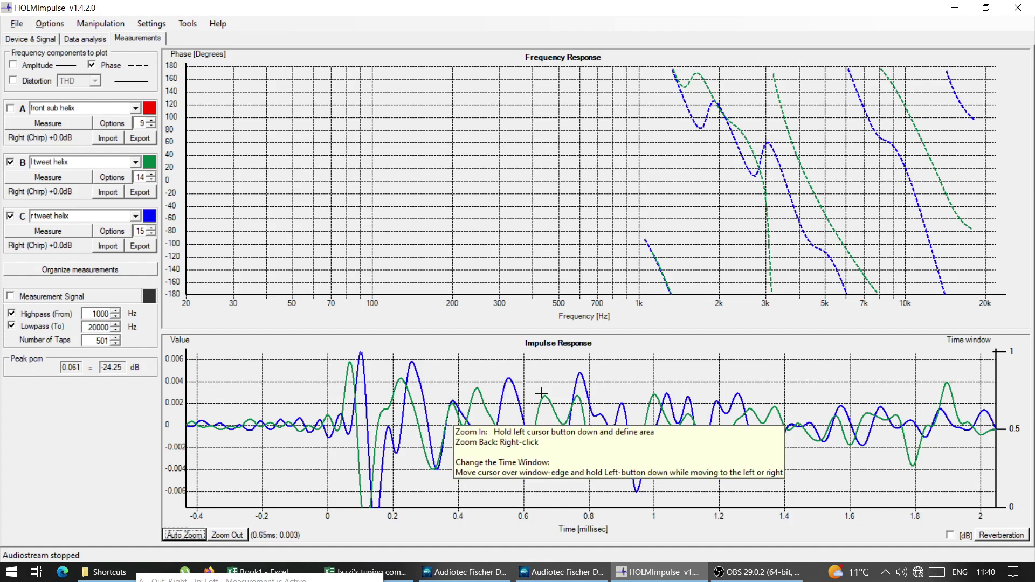
right_click(583, 387)
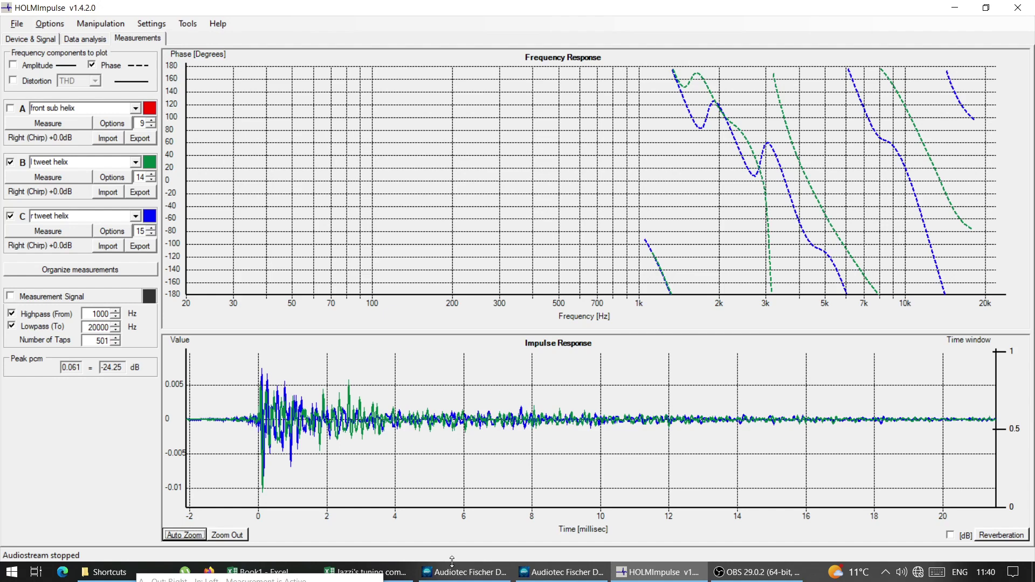
Switch to the connected DSP PC-Tool, review the Automatic Time Measurement setup and close it
click(560, 573)
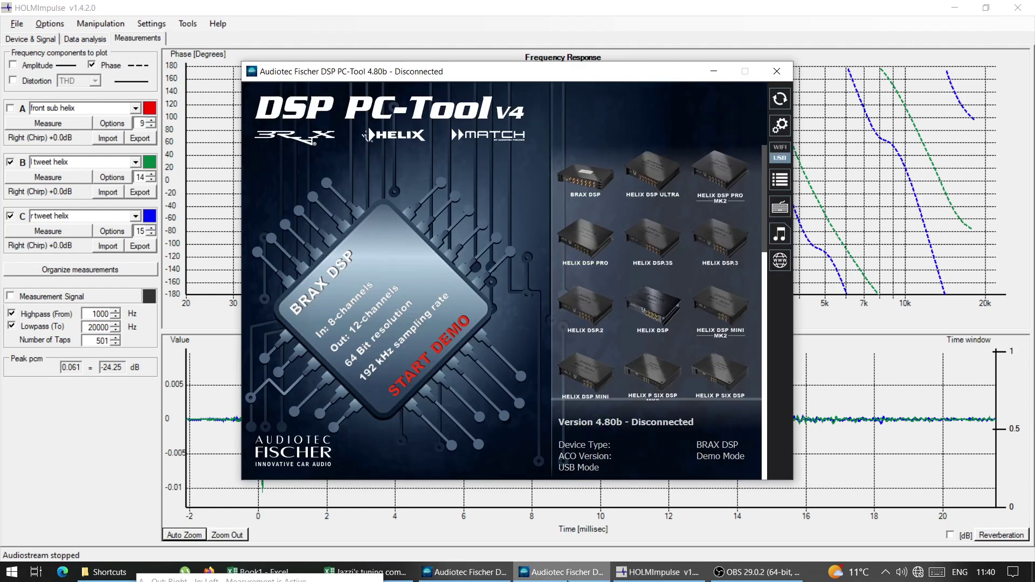
click(465, 572)
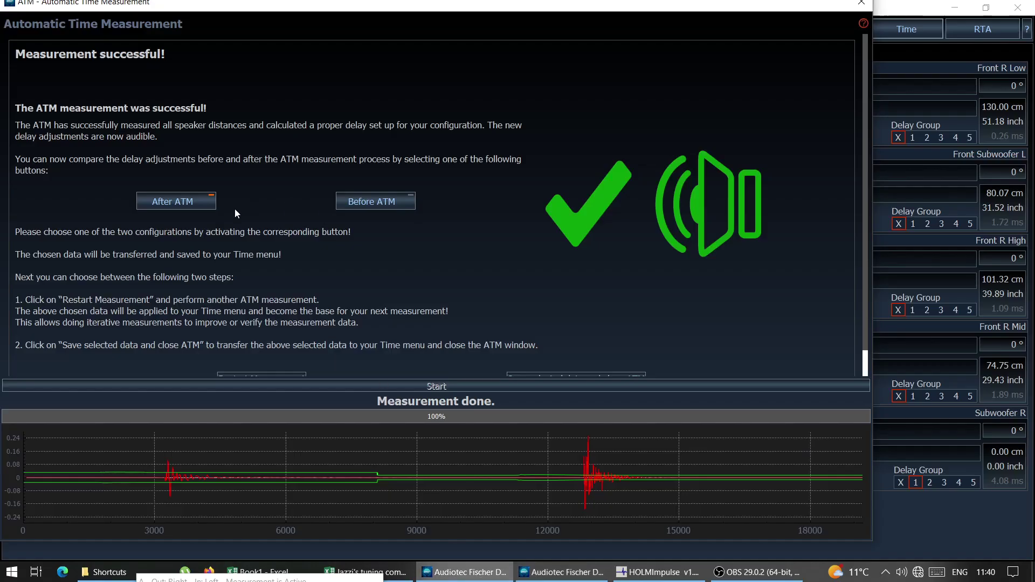
click(861, 6)
click(469, 130)
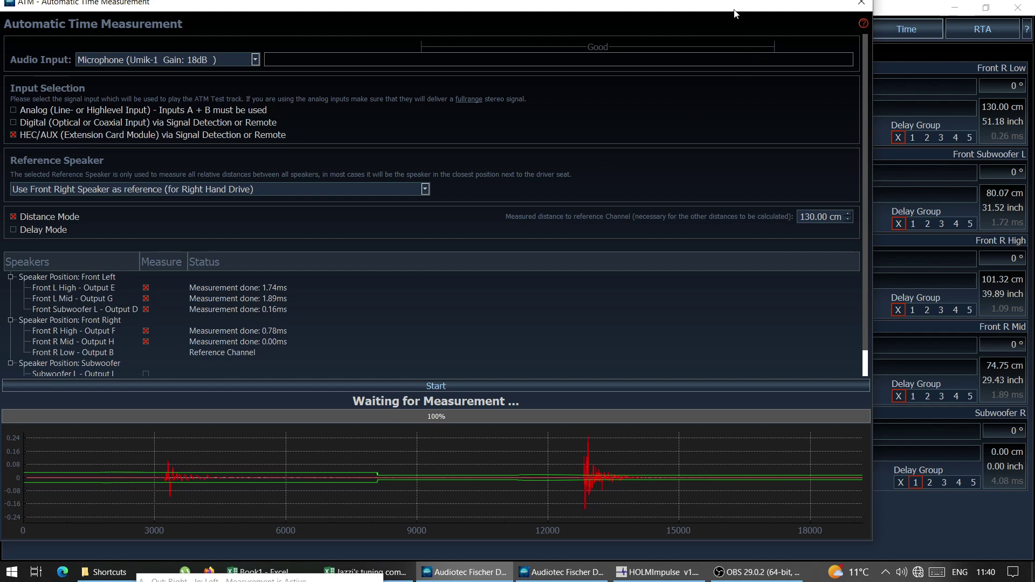
drag(732, 11, 732, 45)
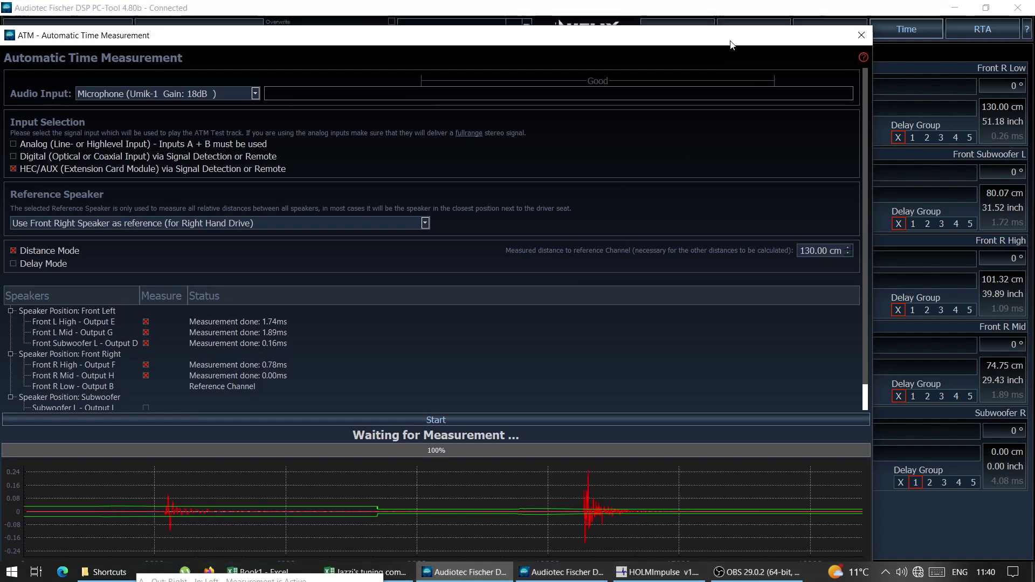
click(862, 37)
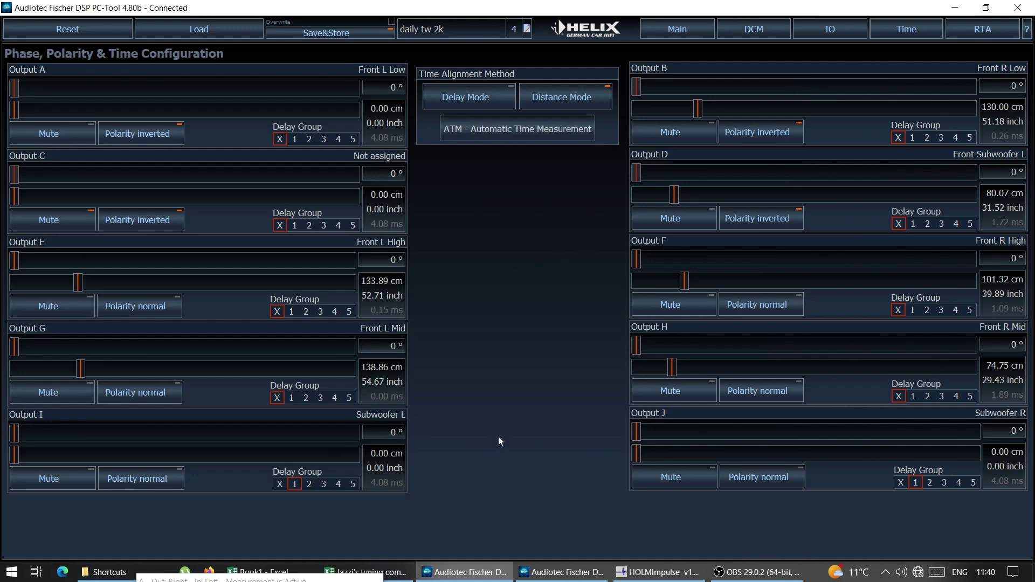
Look up the time measurement test track in the DSP PC-Tool sound files folder, and close the folder and the disconnected tool window
click(564, 575)
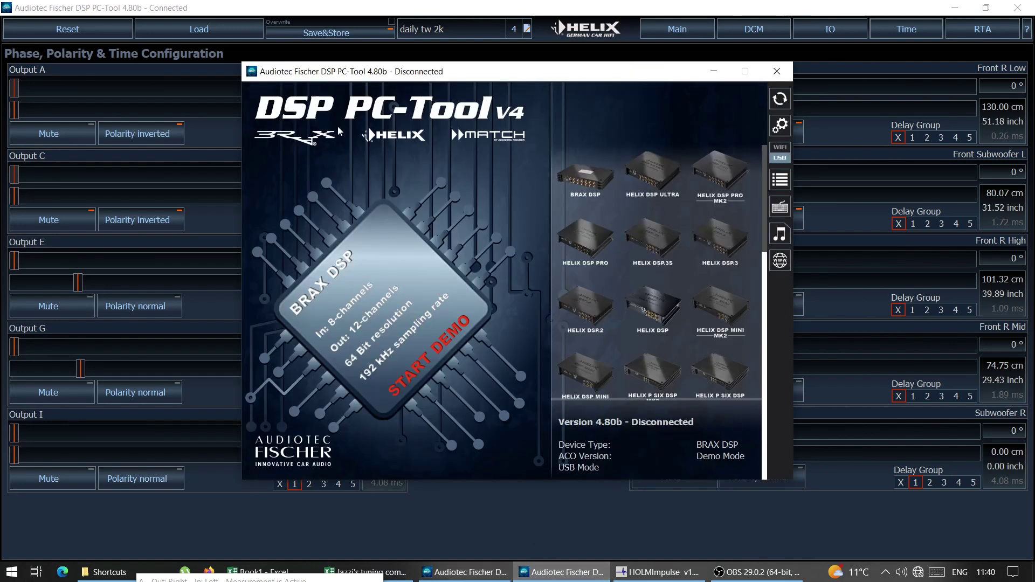
click(780, 235)
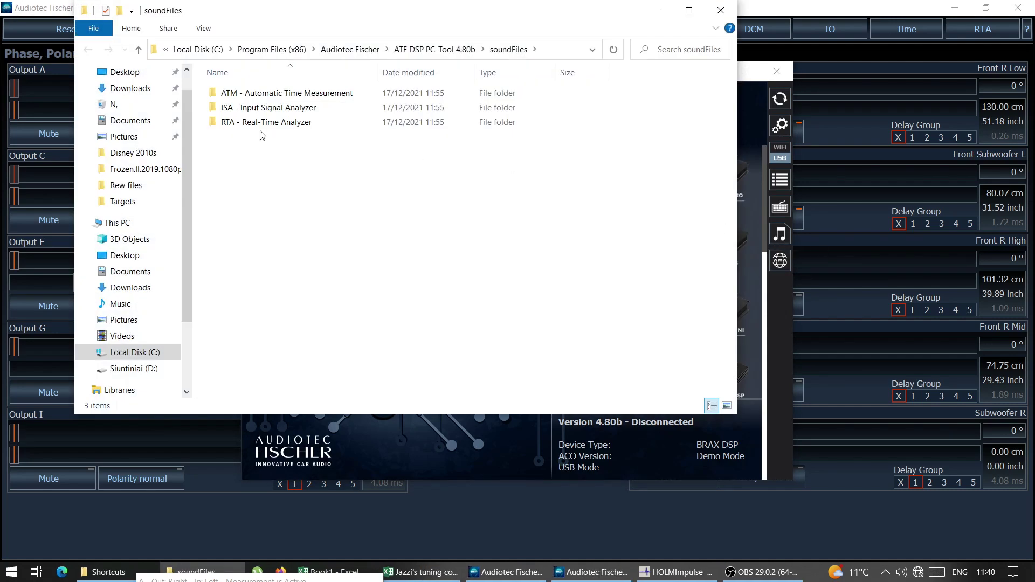
double_click(240, 94)
click(241, 109)
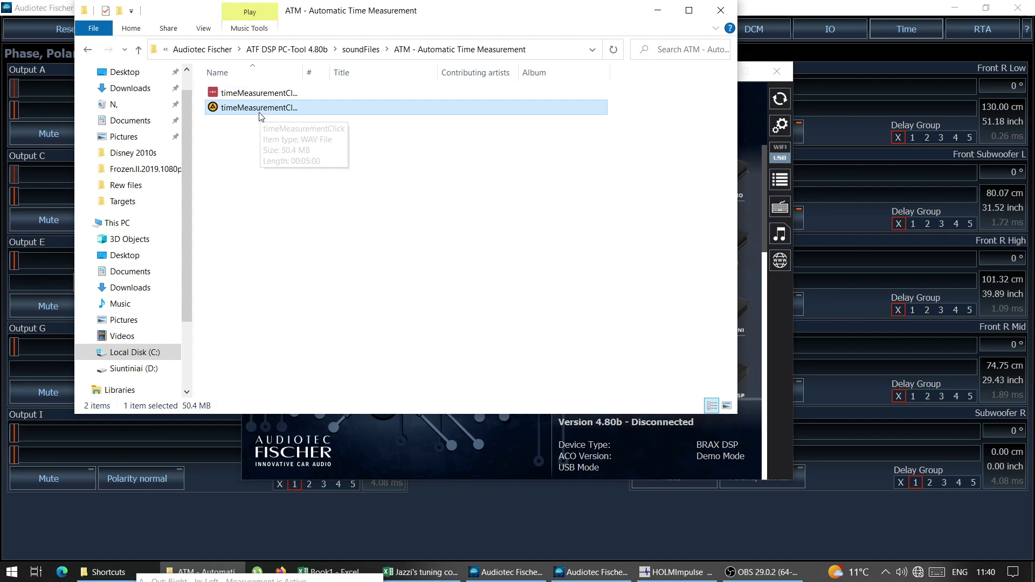
click(723, 10)
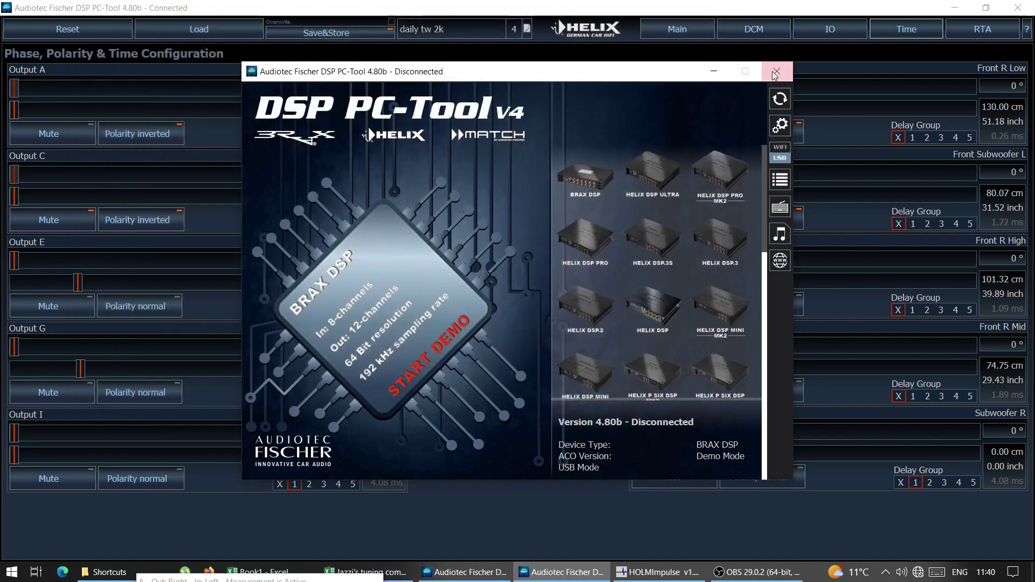
click(777, 72)
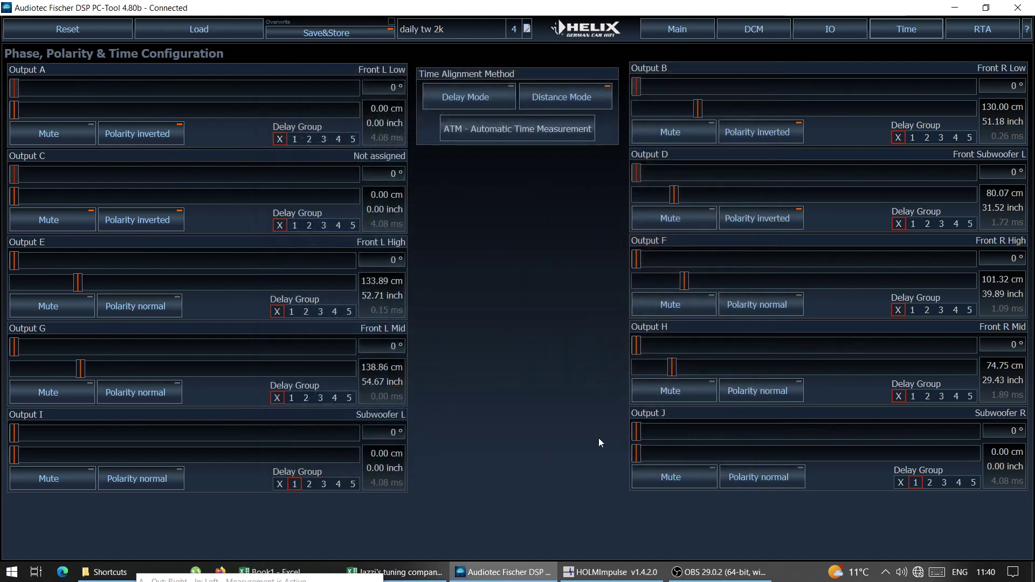
Switch to the Book1 workbook in Excel and compare the Helix AT, Tape measure and IR delay values for all speakers
click(609, 573)
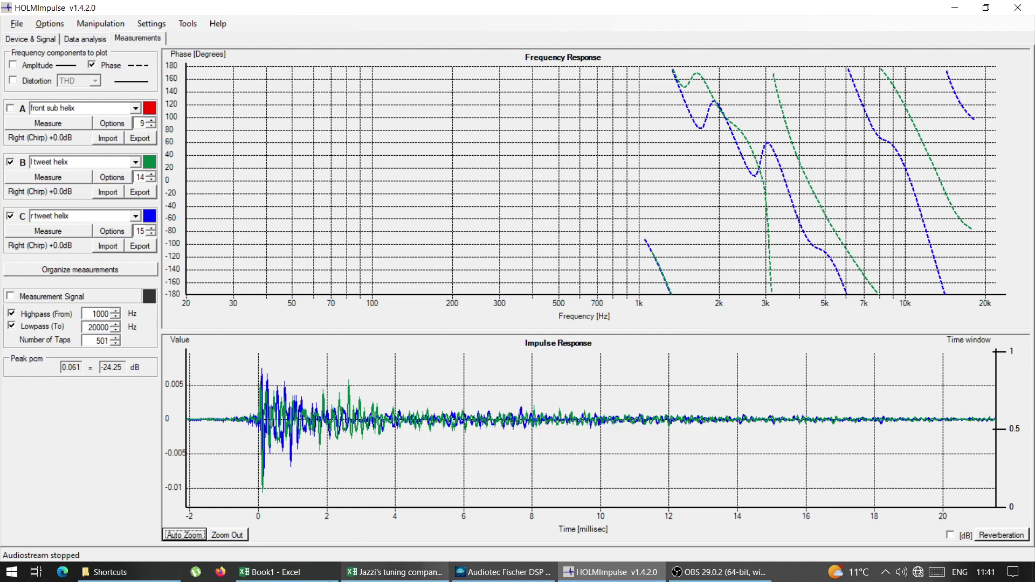
click(270, 572)
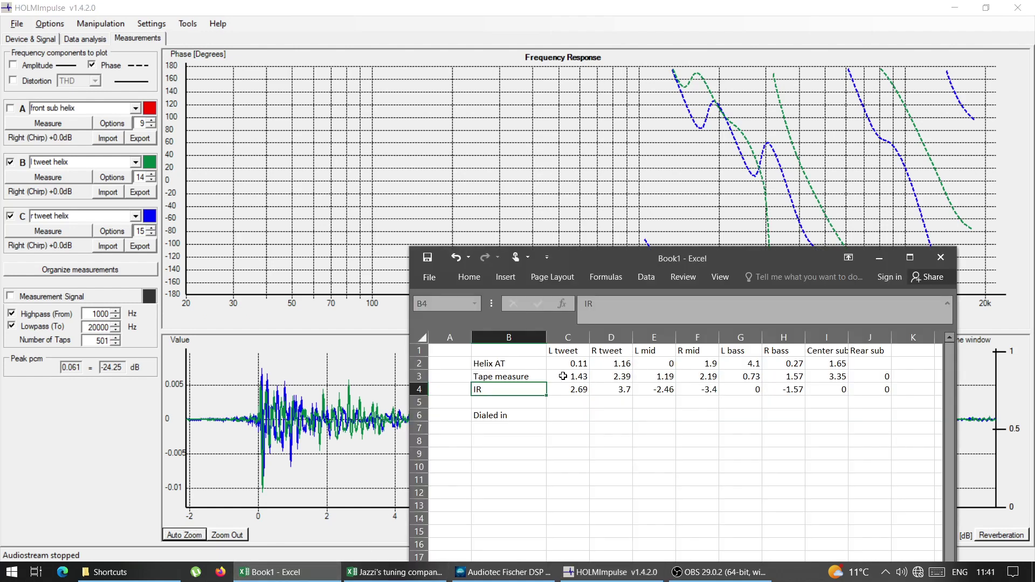
drag(558, 366, 862, 390)
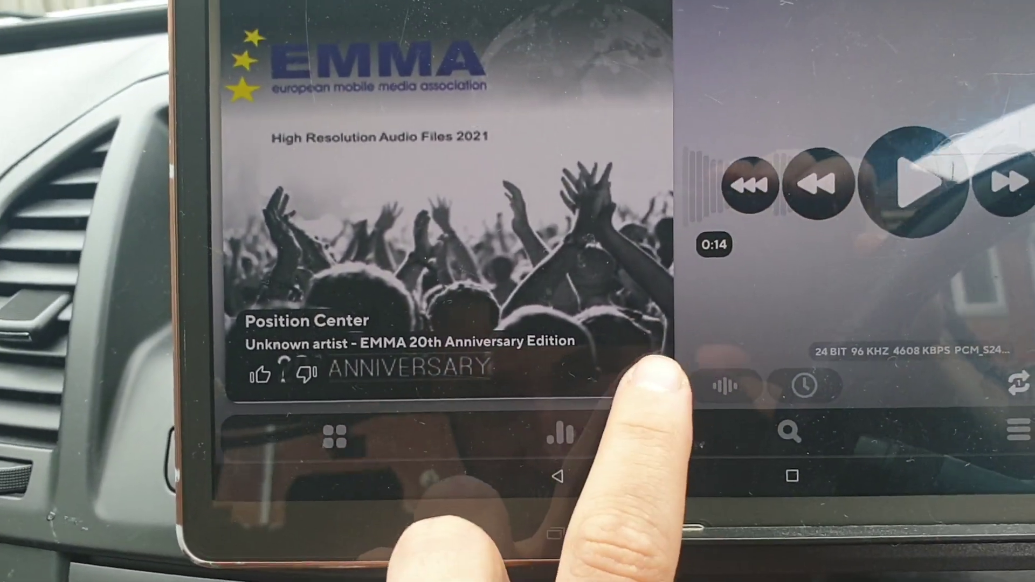
click(665, 302)
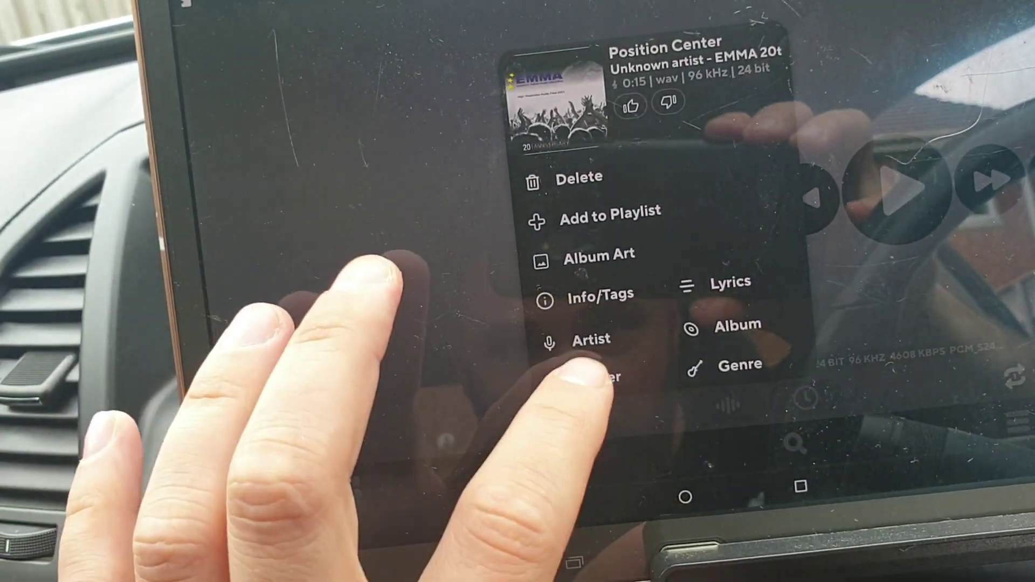
click(590, 352)
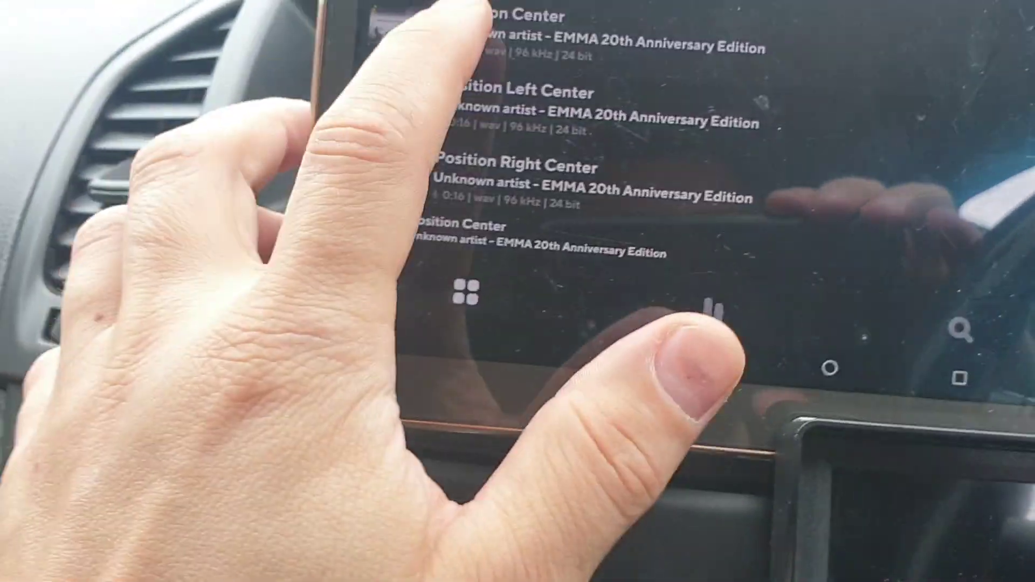
click(467, 1)
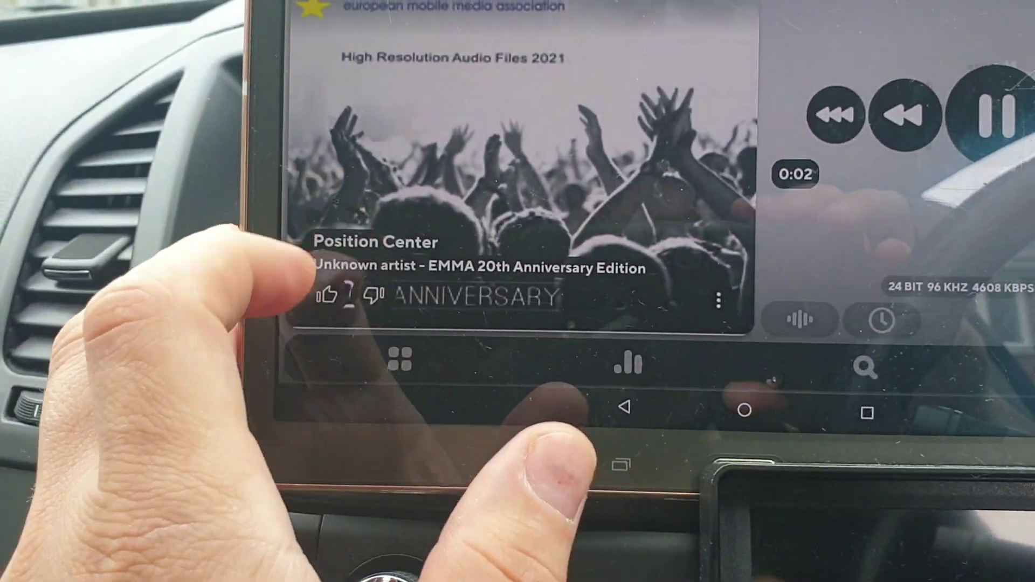